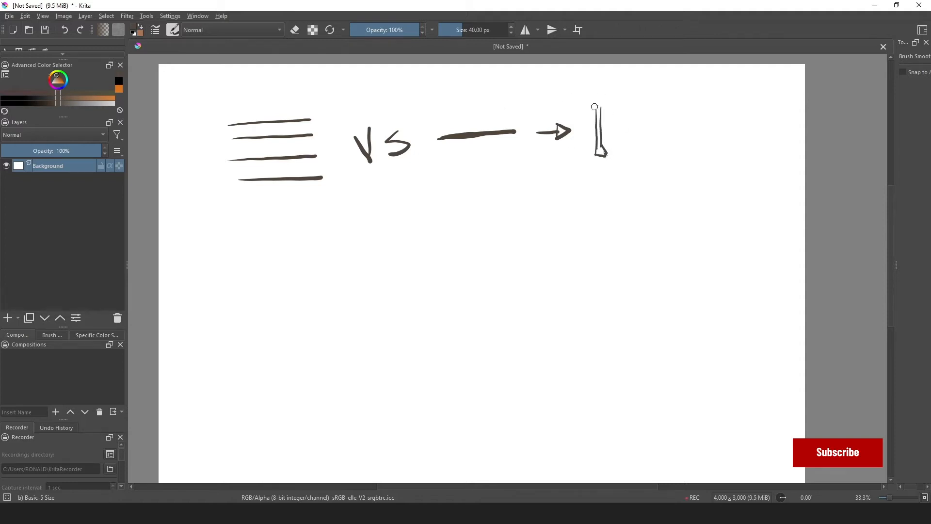
Step: Sketch overlapping picture frames beside the arrow, with foliage on the front one, a seated figure inside, and mountains on the rear one
drag(601, 117, 624, 102)
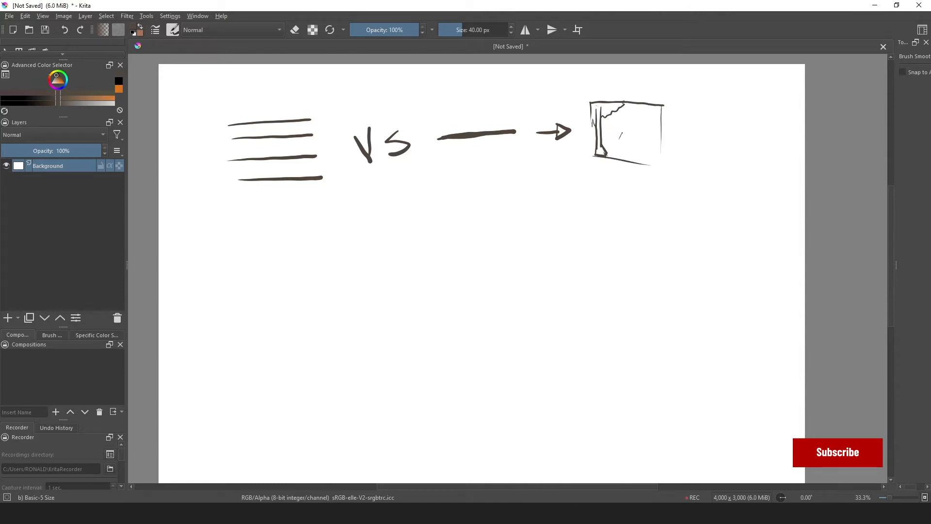
drag(632, 121, 639, 125)
mouse_move(634, 140)
mouse_down()
mouse_move(657, 150)
mouse_move(681, 104)
mouse_move(679, 156)
mouse_up()
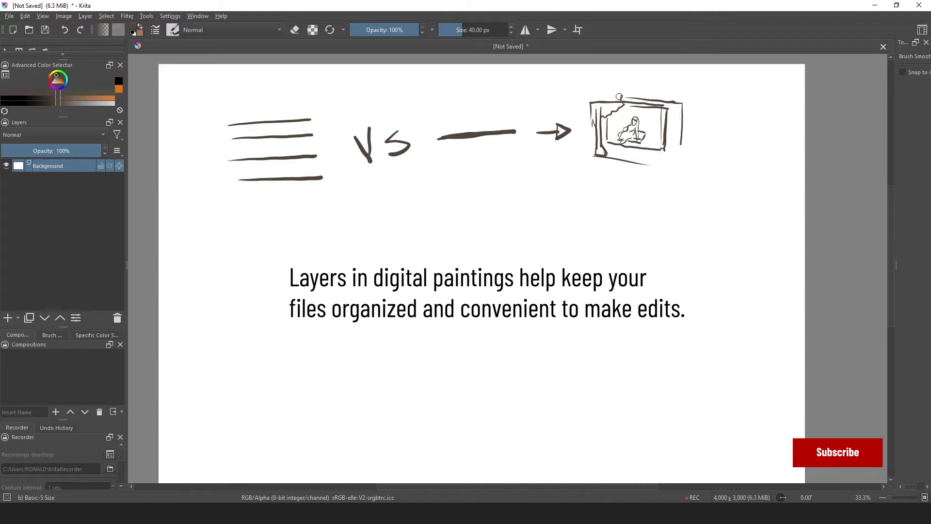
mouse_move(628, 112)
mouse_down()
mouse_move(679, 115)
mouse_move(662, 132)
mouse_up()
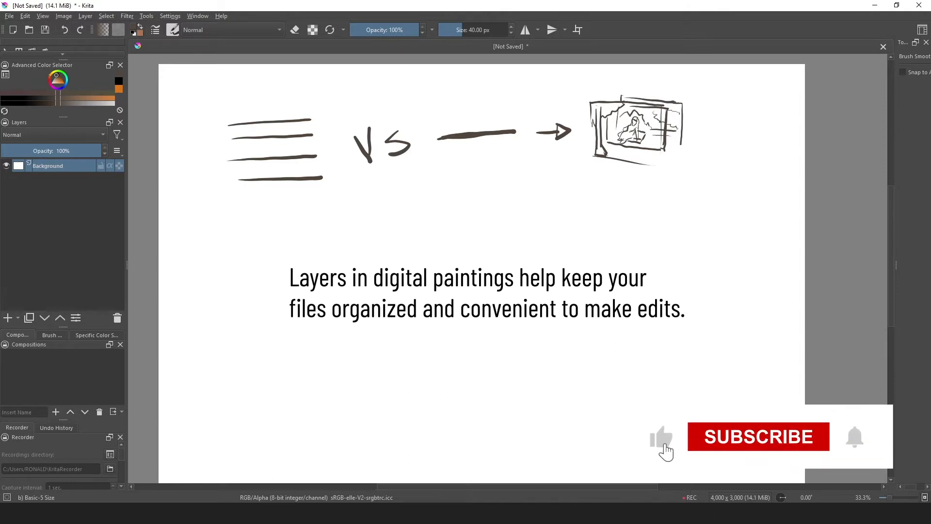
mouse_move(621, 95)
mouse_down()
mouse_move(686, 97)
mouse_move(681, 144)
mouse_up()
key(ctrl+z)
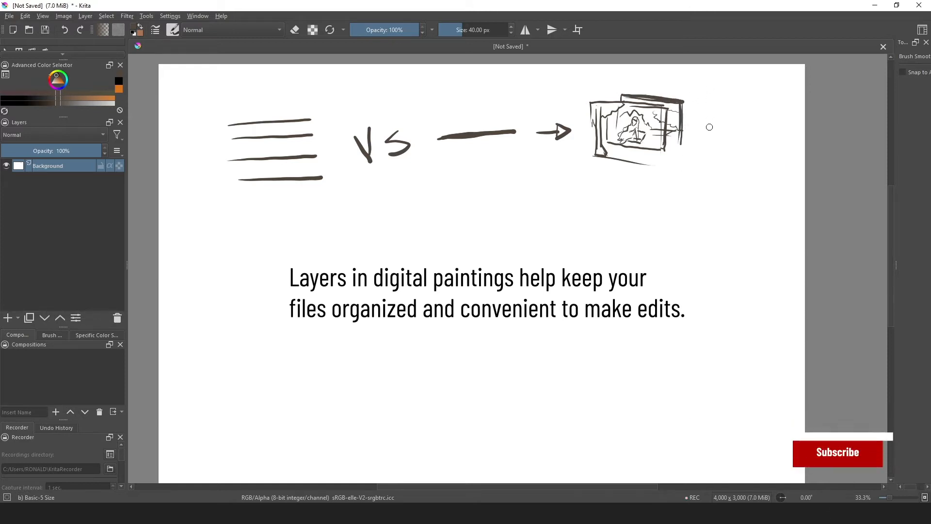
Step: Sketch a single square picture frame beside the layered frames, redoing its misdrawn edge and adding scene lines inside
mouse_move(704, 105)
mouse_down()
mouse_move(703, 153)
mouse_move(770, 102)
mouse_up()
drag(771, 102, 771, 179)
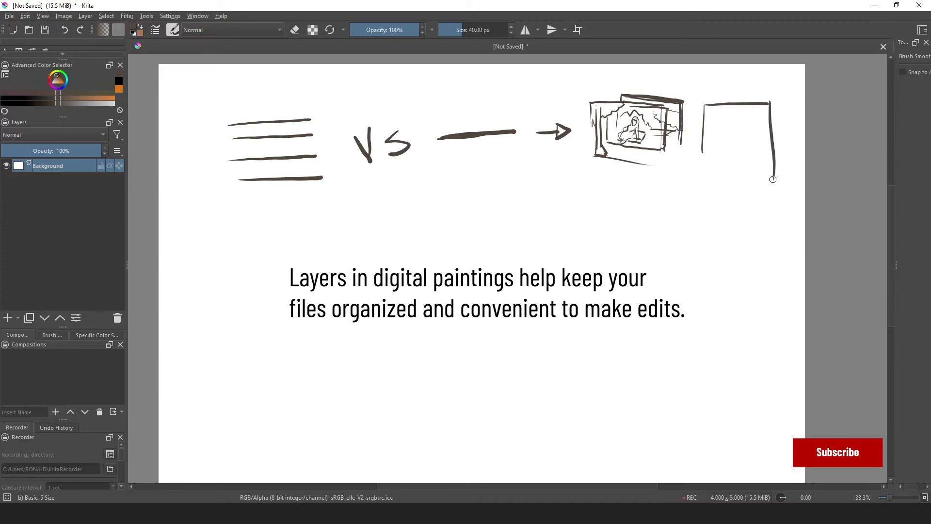
key(ctrl+z)
mouse_move(703, 119)
mouse_down()
mouse_move(699, 167)
mouse_move(761, 171)
mouse_up()
drag(770, 102, 767, 160)
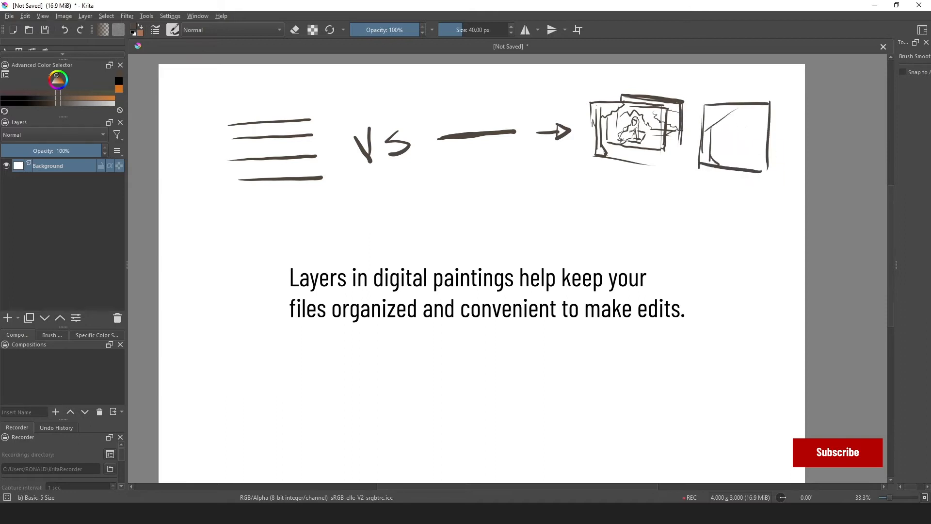
mouse_move(734, 126)
mouse_down()
mouse_move(744, 130)
mouse_move(730, 143)
mouse_move(740, 144)
mouse_up()
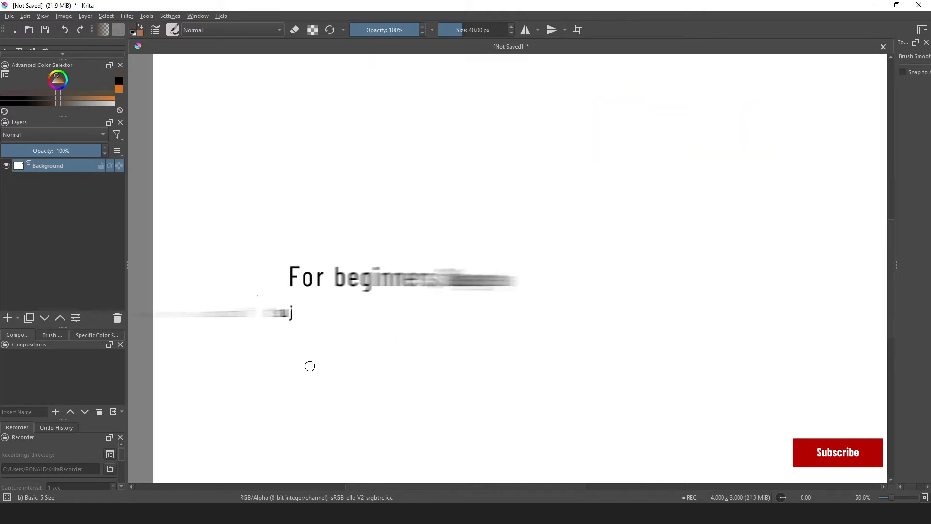
Step: On a blank area, sketch the front of a shelf rack with four horizontal shelf lines and two upright posts
mouse_move(461, 367)
mouse_down()
mouse_move(264, 376)
mouse_move(448, 343)
mouse_up()
drag(262, 331, 444, 326)
drag(253, 310, 436, 294)
drag(431, 210, 458, 416)
drag(250, 220, 262, 416)
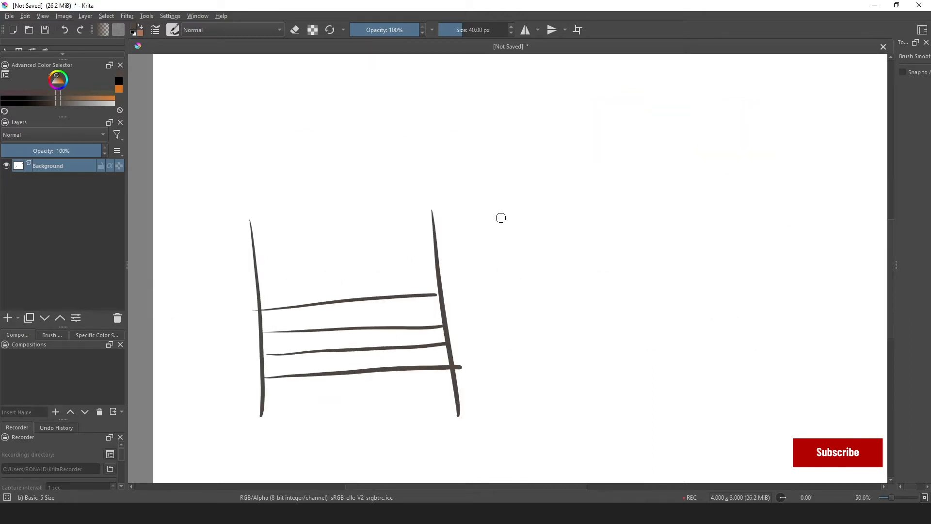
Step: Give the rack depth with a third upright post, slanted side edges, and rear edges for the shelves
drag(502, 205, 514, 346)
drag(442, 291, 503, 264)
drag(447, 324, 505, 293)
drag(469, 260, 333, 274)
mouse_move(264, 334)
mouse_down()
mouse_move(348, 307)
mouse_move(499, 292)
mouse_up()
drag(264, 354, 310, 336)
drag(506, 307, 474, 309)
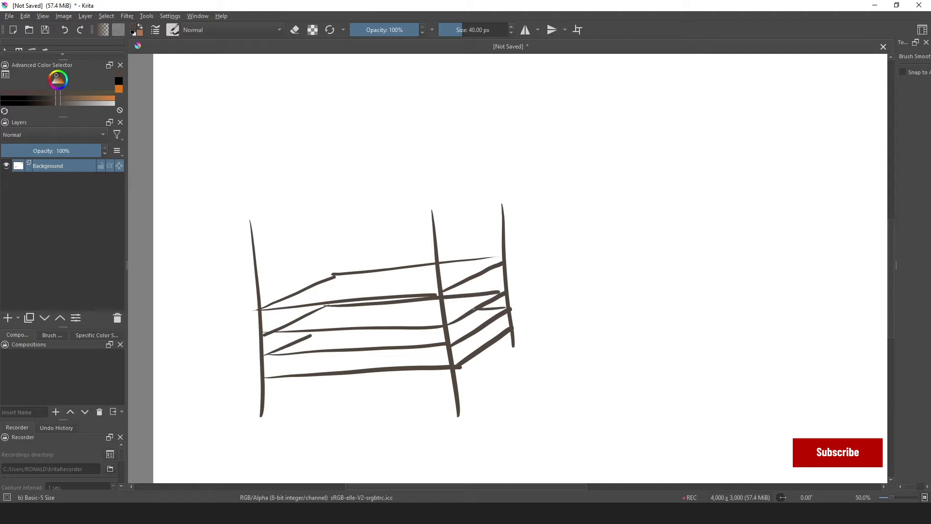
Step: Double the lowest and upper side shelf edges and add parallel strokes along the three posts to give them thickness
drag(449, 375, 264, 384)
drag(464, 371, 515, 333)
drag(446, 295, 502, 267)
drag(261, 220, 271, 418)
drag(250, 219, 263, 426)
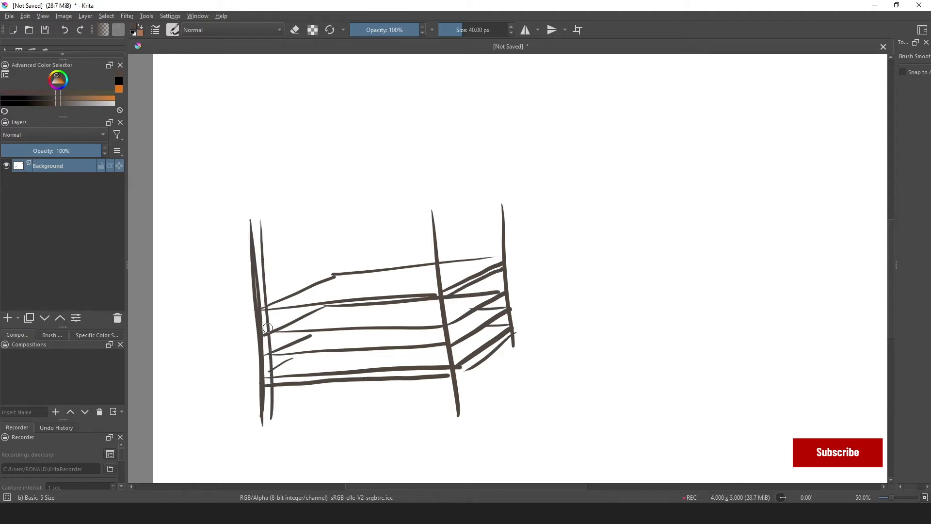
drag(425, 210, 447, 402)
mouse_move(493, 206)
mouse_down()
mouse_move(502, 345)
mouse_move(517, 363)
mouse_up()
Step: Draw the doubled top rails of the rack and the outline of a camera mount above them
drag(245, 221, 418, 204)
mouse_move(258, 232)
mouse_down()
mouse_move(332, 225)
mouse_move(500, 197)
mouse_up()
drag(432, 204, 498, 216)
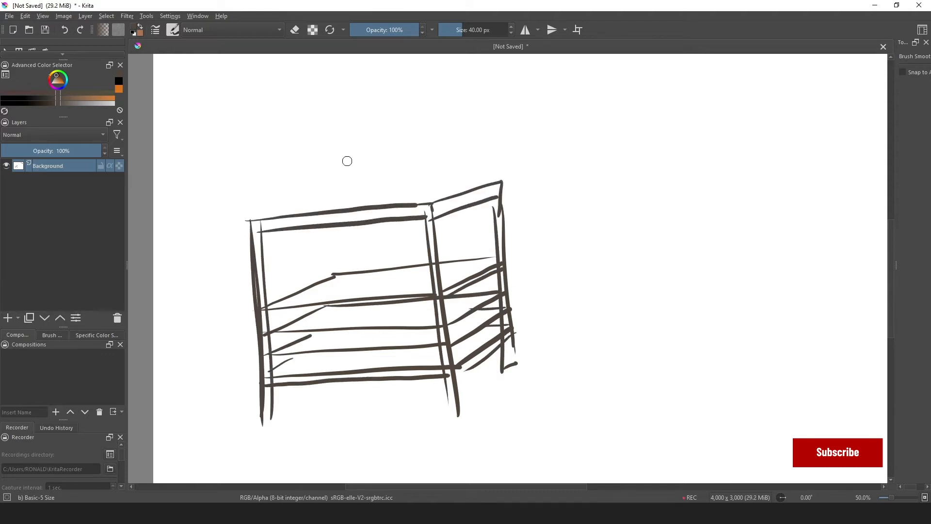
drag(396, 185, 408, 198)
drag(315, 204, 392, 180)
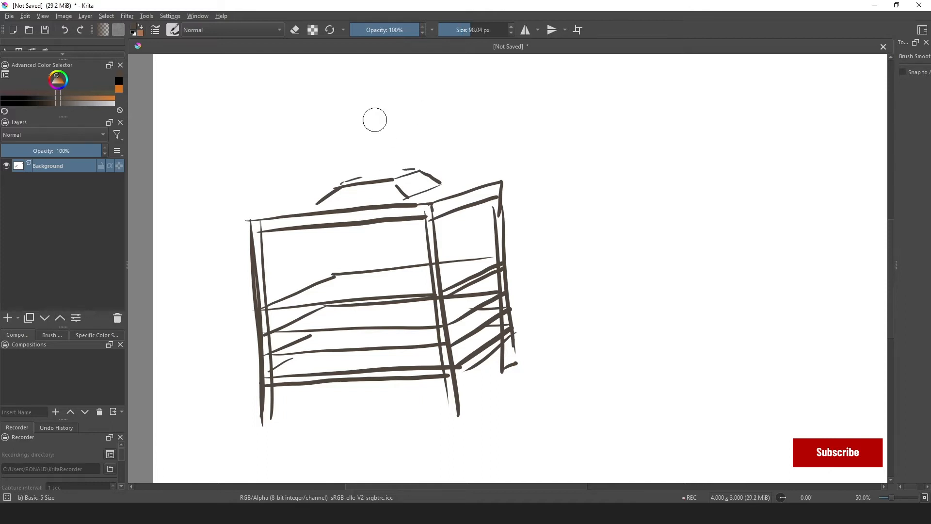
Step: Draw a film camera on the mount with two solid round reels, a boxy body, and a flared lower end
click(379, 120)
click(382, 150)
mouse_move(361, 112)
mouse_down()
mouse_move(363, 159)
mouse_move(338, 160)
mouse_move(346, 167)
mouse_up()
drag(351, 168, 344, 184)
drag(369, 163, 387, 180)
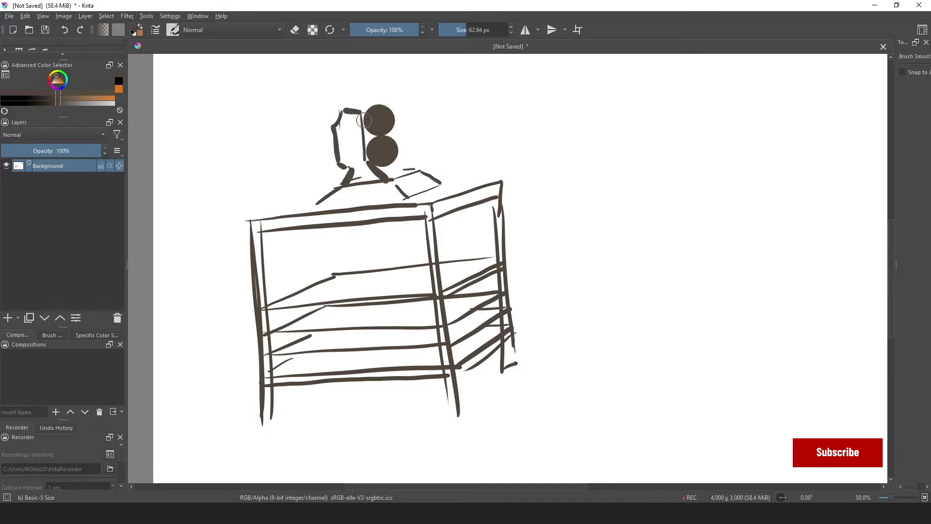
drag(368, 110, 365, 159)
Step: Sketch small scenery shapes on the rack's upper, middle and lower shelves
drag(325, 285, 385, 272)
drag(326, 288, 311, 290)
drag(319, 291, 291, 307)
mouse_move(366, 315)
mouse_down()
mouse_move(380, 311)
mouse_move(362, 322)
mouse_up()
drag(367, 317, 384, 324)
mouse_move(369, 318)
mouse_down()
mouse_move(339, 321)
mouse_move(355, 320)
mouse_up()
mouse_move(293, 346)
mouse_down()
mouse_move(431, 340)
mouse_move(396, 337)
mouse_move(341, 367)
mouse_up()
Step: Add the rack's rear post above and below the shelves and draw its base edges
drag(333, 228, 335, 270)
drag(340, 228, 342, 270)
drag(335, 383, 335, 397)
drag(340, 383, 340, 395)
drag(278, 425, 458, 417)
drag(458, 417, 514, 374)
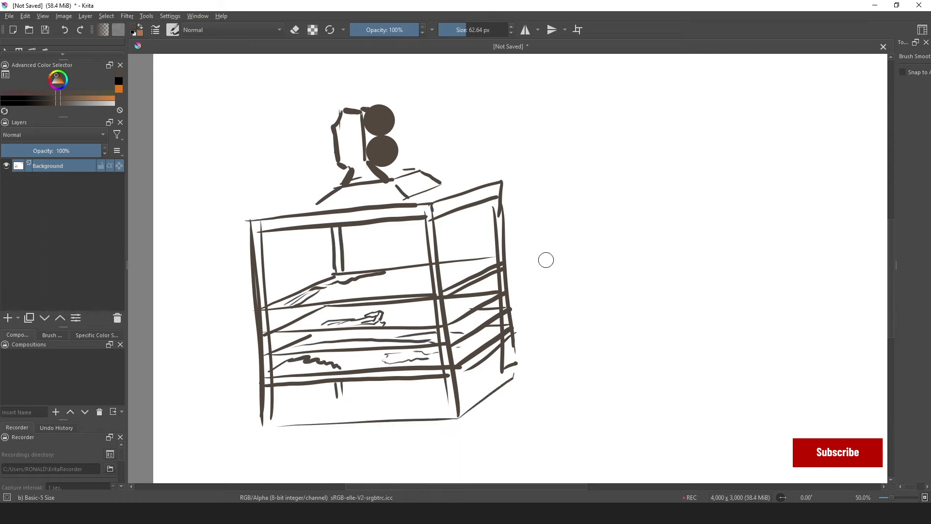
Step: Draw a vertical double-headed arrow beside the camera, horizontal ones beside the shelves, and the rack's slanted top edge
drag(264, 116, 270, 190)
drag(264, 175, 270, 193)
drag(256, 131, 273, 139)
drag(279, 171, 272, 192)
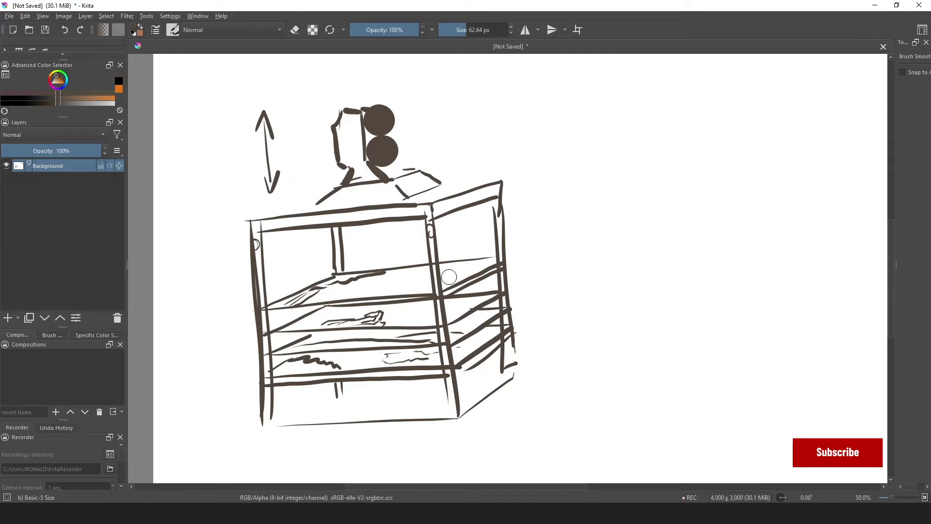
drag(526, 284, 558, 282)
drag(549, 277, 551, 290)
drag(524, 279, 524, 290)
drag(249, 220, 320, 198)
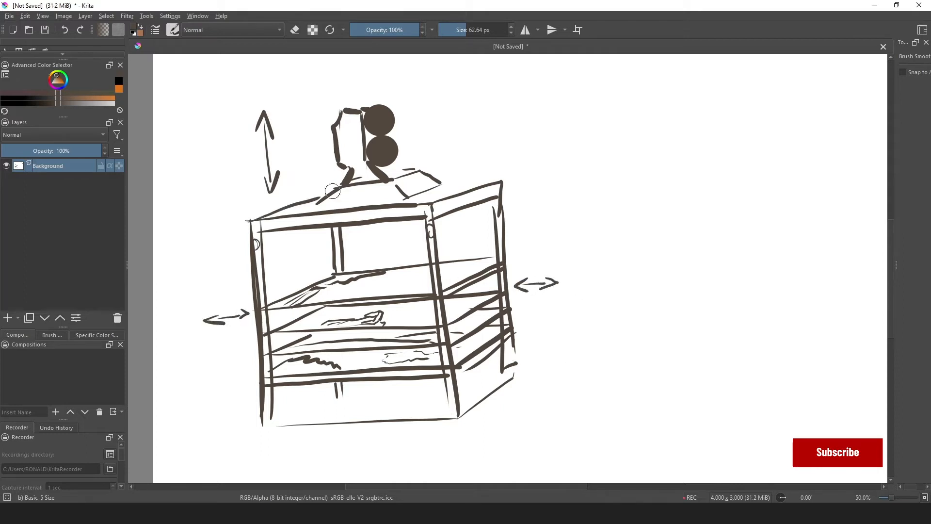
key(bracketleft)
drag(650, 232, 756, 214)
key(ctrl+z)
drag(650, 157, 651, 286)
key(ctrl+z)
drag(648, 231, 577, 239)
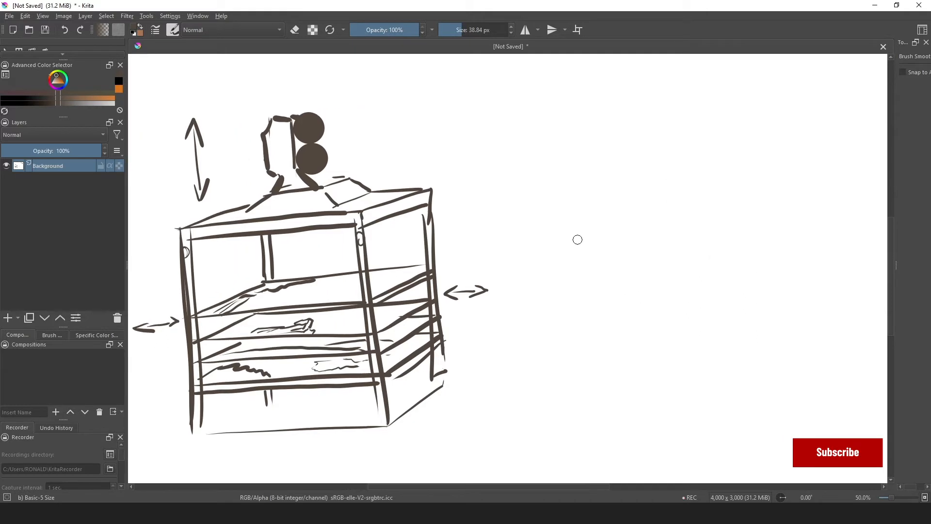
drag(556, 194, 567, 321)
key(ctrl+z)
Step: With a larger brush, sketch a sideways film camera with a boxy body, two solid reels, and a flared lens hood beside the rack
key(bracketright)
mouse_move(559, 243)
mouse_down()
mouse_move(580, 245)
mouse_move(585, 259)
mouse_move(557, 291)
mouse_up()
drag(560, 292, 591, 280)
mouse_move(583, 258)
mouse_down()
mouse_move(592, 279)
mouse_move(541, 293)
mouse_up()
drag(543, 295, 554, 296)
drag(543, 269, 558, 264)
drag(553, 231, 549, 260)
drag(558, 229, 580, 225)
drag(592, 258, 615, 244)
drag(613, 244, 613, 283)
drag(592, 279, 614, 285)
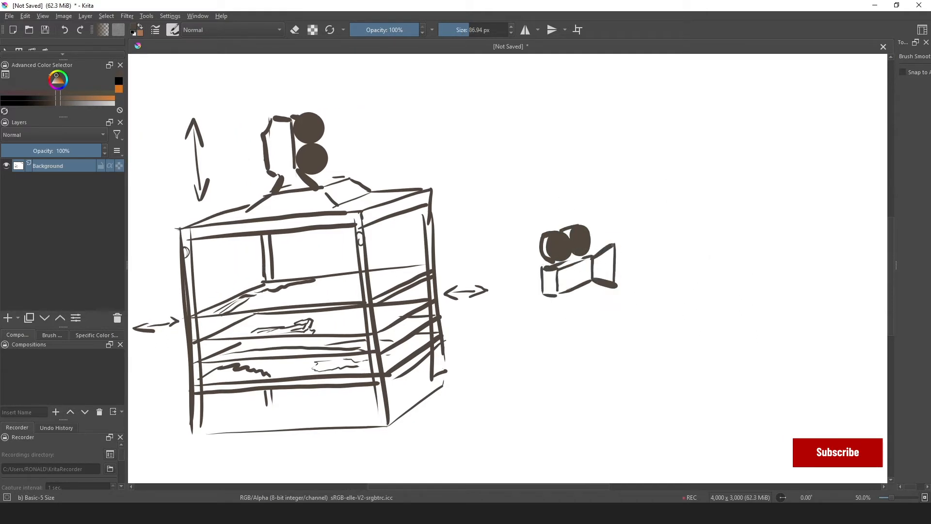
Step: Sketch an upright picture stand in front of the second camera's lens, with a square frame, tall posts, legs, and a small figure
mouse_move(567, 199)
mouse_down()
mouse_move(645, 212)
mouse_move(645, 295)
mouse_up()
drag(575, 291, 648, 294)
drag(592, 226, 642, 241)
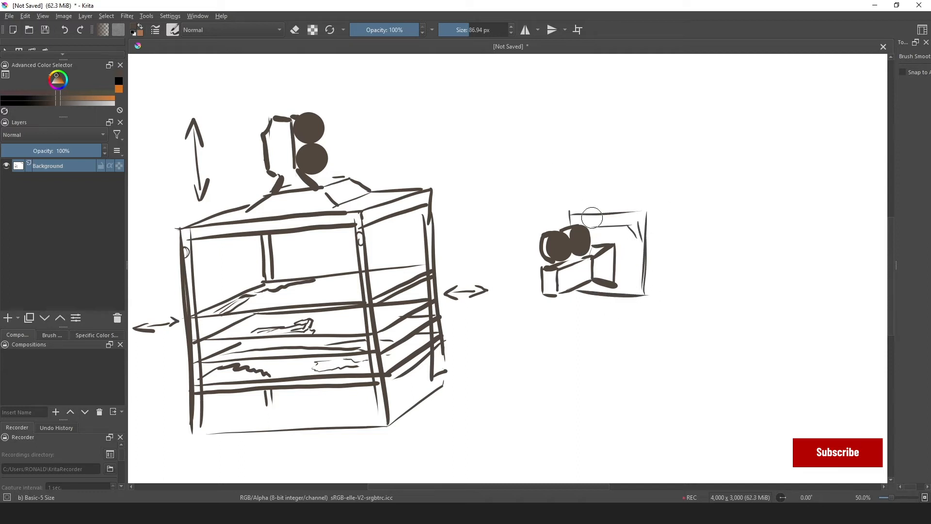
drag(569, 293, 580, 371)
drag(570, 294, 571, 368)
drag(641, 296, 641, 371)
drag(648, 291, 648, 353)
drag(644, 195, 648, 300)
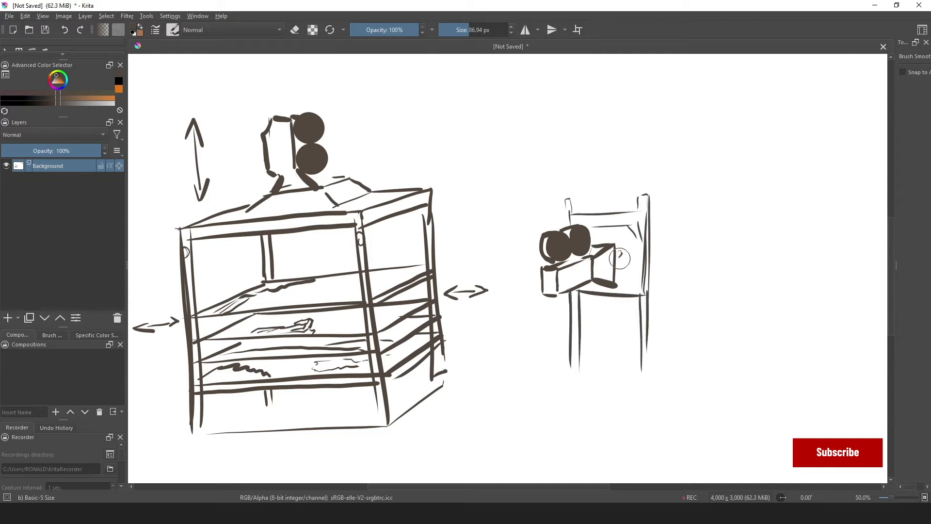
drag(620, 259, 627, 272)
mouse_move(631, 228)
mouse_down()
mouse_move(637, 286)
mouse_move(685, 226)
mouse_up()
key(ctrl+z)
key(ctrl+z)
Step: Sketch a mountain model on a round turntable with a pedestal behind the picture stand, and a curved double-headed arrow above
drag(661, 294, 666, 232)
mouse_move(663, 254)
mouse_down()
mouse_move(702, 192)
mouse_move(760, 254)
mouse_up()
drag(680, 209, 647, 257)
drag(687, 222, 673, 269)
drag(667, 273, 764, 263)
drag(657, 300, 830, 279)
drag(835, 256, 830, 279)
drag(701, 304, 699, 319)
drag(709, 327, 747, 329)
mouse_move(742, 200)
mouse_down()
mouse_move(854, 213)
mouse_move(757, 205)
mouse_up()
Step: Add small circles to the bodies of both film cameras
drag(583, 264, 582, 265)
drag(281, 125, 279, 127)
drag(285, 150, 284, 152)
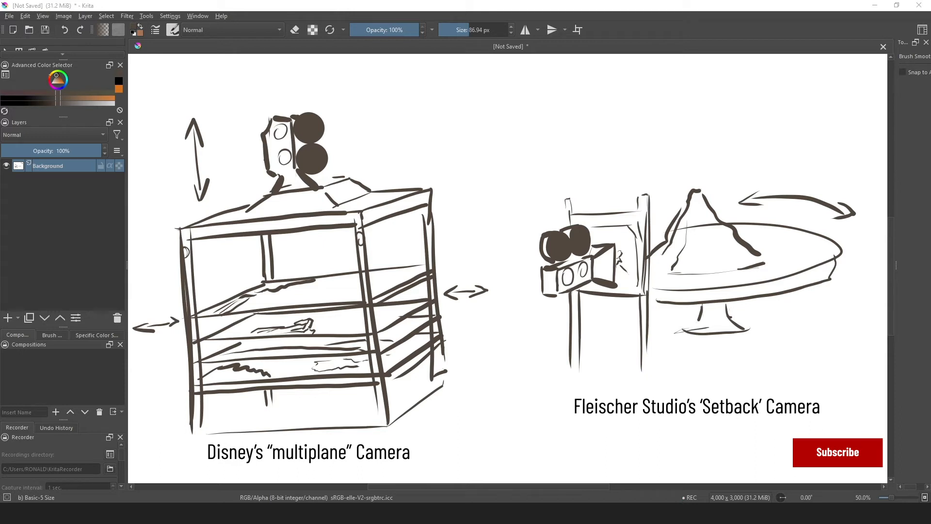
Step: Handwrite the label DISNEY beside the camera on top of the rack
drag(357, 130, 353, 146)
drag(379, 133, 372, 146)
mouse_move(383, 146)
mouse_down()
mouse_move(390, 129)
mouse_move(402, 145)
mouse_up()
drag(411, 128, 406, 154)
Step: Handwrite the label FLEISHER below the turntable
mouse_move(753, 354)
mouse_down()
mouse_move(751, 369)
mouse_move(770, 369)
mouse_up()
drag(775, 356, 795, 366)
drag(806, 352, 806, 365)
drag(815, 351, 815, 364)
drag(806, 359, 816, 357)
drag(823, 351, 820, 363)
drag(827, 349, 828, 362)
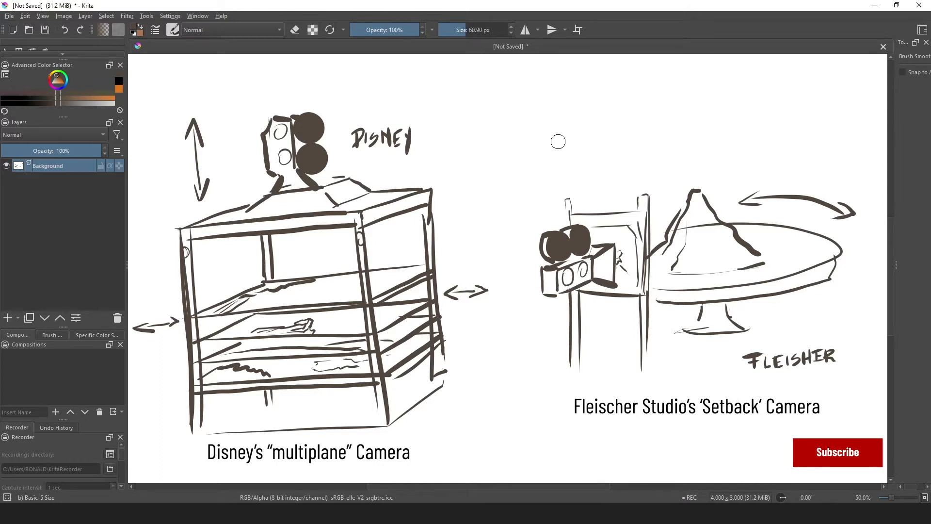
Step: Reduce the brush size and sketch overlapping rectangular panels above the picture stand
shift+drag(557, 141, 539, 141)
drag(567, 102, 570, 150)
mouse_move(565, 103)
mouse_down()
mouse_move(626, 100)
mouse_move(624, 147)
mouse_up()
drag(569, 151, 623, 147)
drag(592, 93, 593, 133)
drag(593, 133, 643, 129)
drag(593, 93, 652, 87)
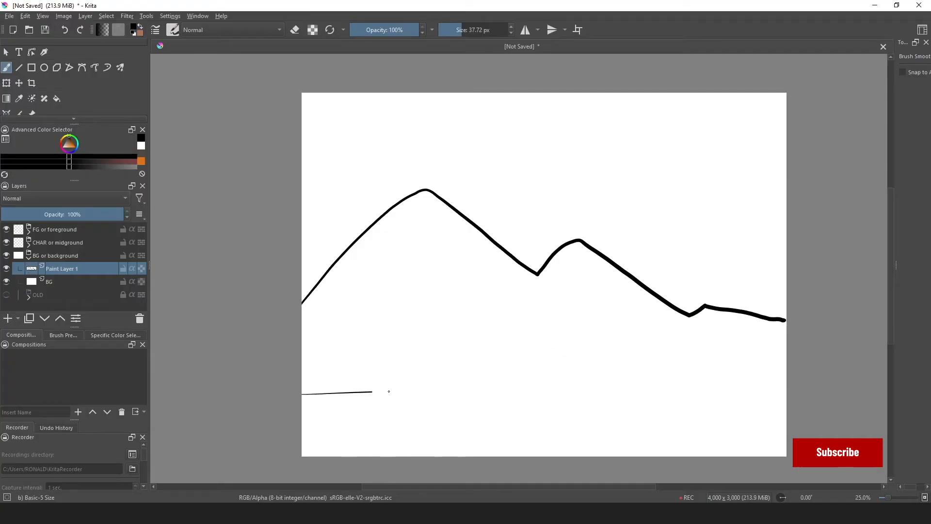
Step: Undo the straight ground line and draw a wavy one higher up, along the foot of the mountains
key(ctrl+z)
drag(301, 356, 614, 360)
drag(424, 217, 430, 324)
drag(431, 254, 454, 259)
key(ctrl+z)
key(ctrl+z)
Step: Draw a steep ridge line below the tall mountain's peak and a slope line beside it
drag(428, 230, 444, 346)
drag(446, 277, 541, 338)
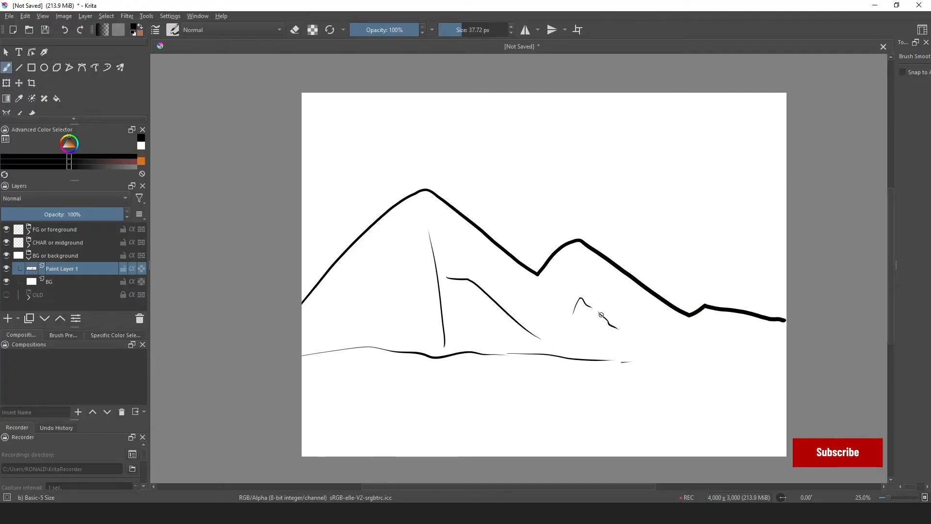
drag(619, 301, 689, 326)
key(ctrl+z)
key(ctrl+z)
key(ctrl+z)
Step: Extend the tall mountain's slope down to the ground line and add a ridge line inside the smaller mountain
drag(535, 275, 611, 353)
drag(586, 319, 678, 337)
Step: Draw a cloud on each side of the sky and continue the ground line to the canvas's right edge
drag(696, 119, 608, 154)
drag(604, 159, 625, 174)
drag(625, 184, 747, 186)
drag(687, 125, 786, 109)
drag(754, 173, 777, 183)
drag(301, 128, 378, 145)
mouse_move(305, 223)
mouse_down()
mouse_move(332, 219)
mouse_move(384, 138)
mouse_up()
drag(630, 354, 786, 345)
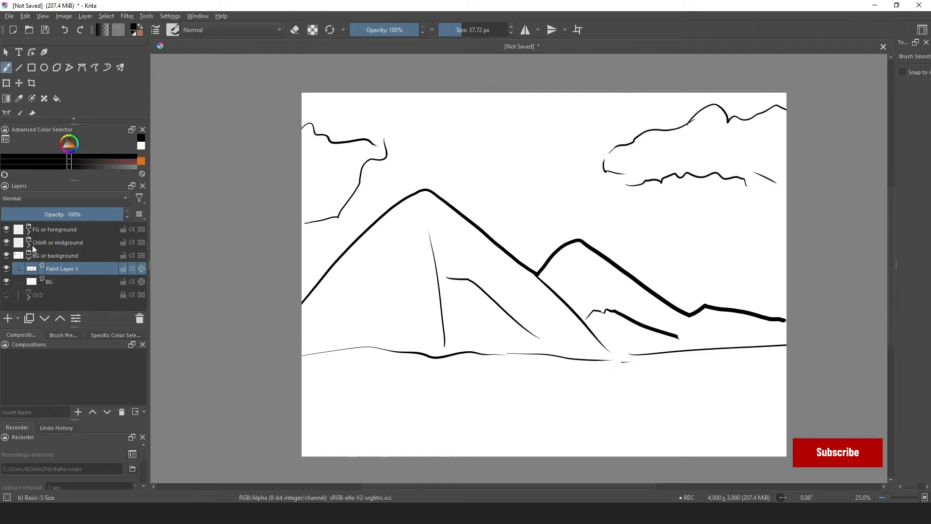
Step: Expand the "CHAR or midground" group and add a paint layer named "mid" above the CHAR layer
click(29, 244)
click(71, 256)
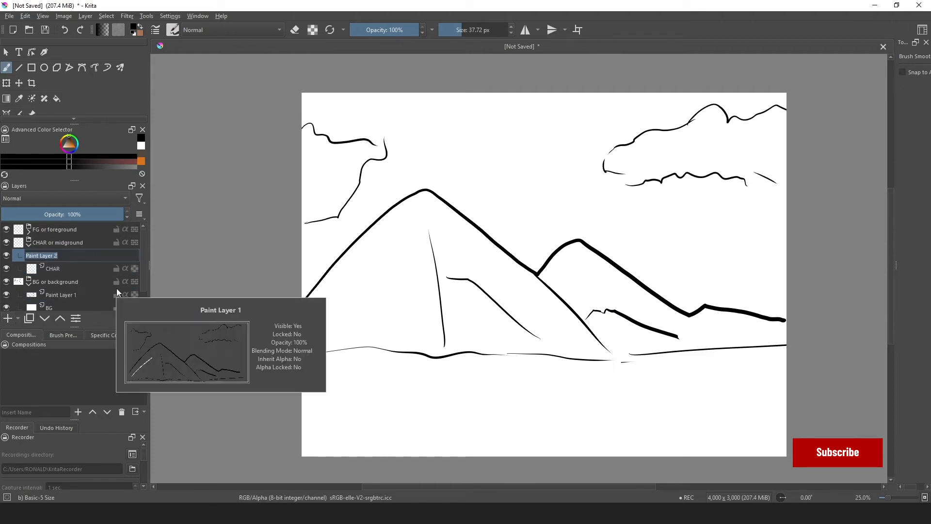
Step: Draw a wide bench-like box with upright sides and lower rails in front of the mountains on the mid layer
drag(470, 320, 648, 311)
drag(471, 318, 471, 356)
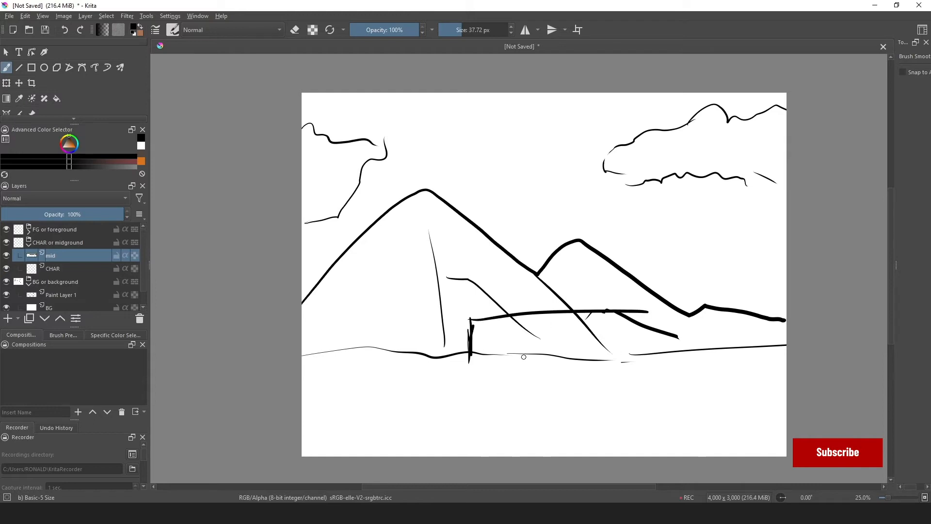
drag(643, 313, 643, 365)
drag(468, 324, 468, 364)
drag(463, 378, 671, 371)
drag(477, 360, 644, 355)
Step: Draw midground lines from both sides of the bench-like box out to the canvas edges
mouse_move(638, 355)
mouse_down()
mouse_move(640, 368)
mouse_move(786, 377)
mouse_up()
drag(467, 386, 301, 415)
drag(301, 417, 384, 408)
Step: Add a paint layer between the mid and CHAR layers and paint white over the mountain lines inside the bench
click(69, 268)
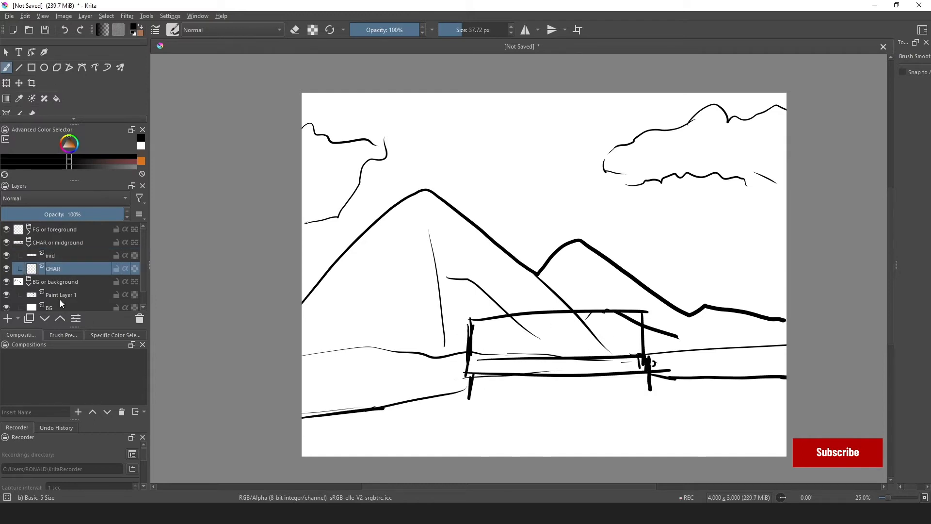
click(8, 318)
click(473, 30)
click(62, 147)
click(479, 30)
mouse_move(476, 351)
mouse_down()
mouse_move(516, 354)
mouse_move(631, 318)
mouse_up()
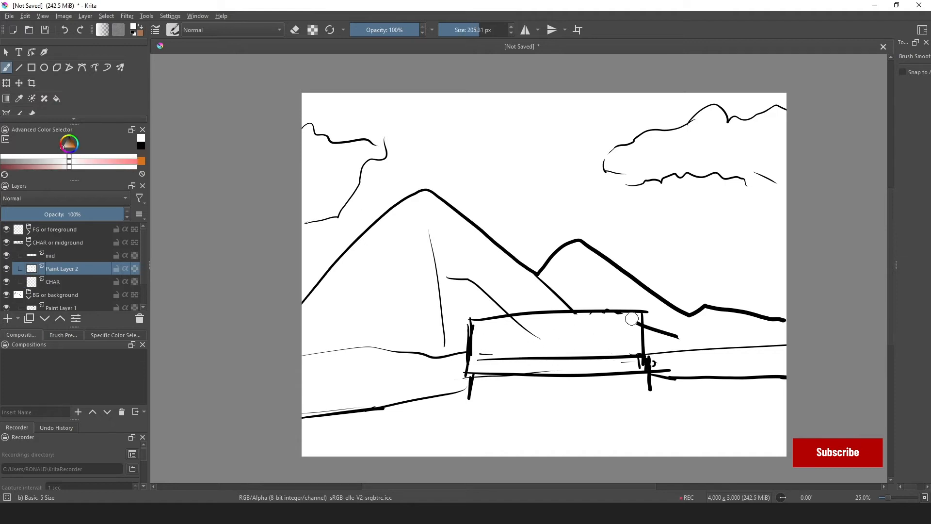
Step: Move the CHAR layer above the mid layer and hide the "BG or background" group
click(57, 257)
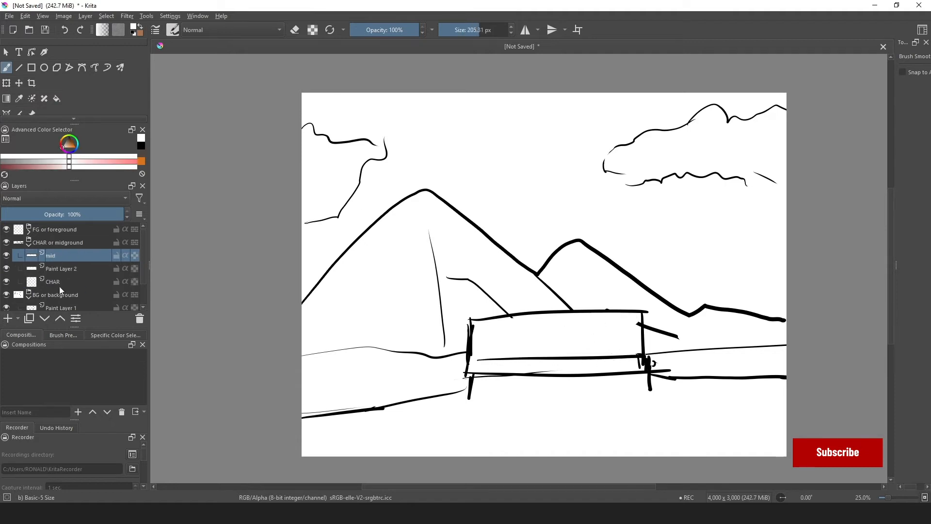
drag(65, 282, 67, 250)
mouse_move(526, 264)
mouse_down()
mouse_move(507, 268)
mouse_move(559, 249)
mouse_move(547, 252)
mouse_up()
key(ctrl+z)
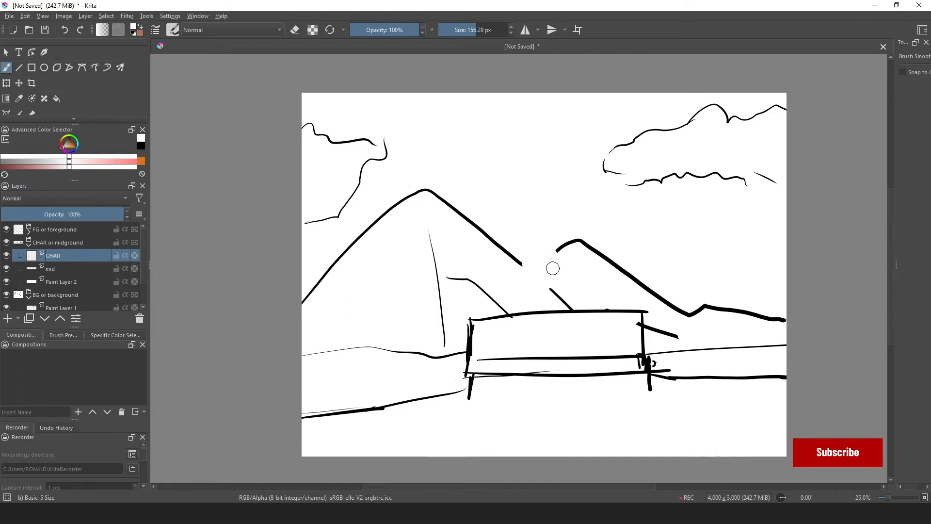
key(ctrl+z)
click(7, 295)
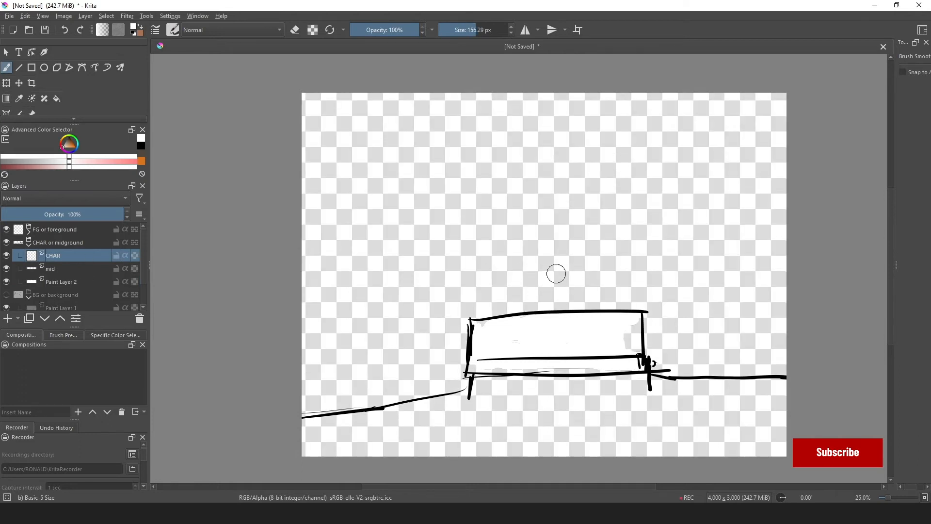
Step: Sketch the character's head, hair, shoulders and torso in black above the bench on the CHAR layer
ctrl+click(552, 312)
drag(550, 284, 522, 285)
drag(543, 251, 544, 281)
drag(545, 284, 551, 285)
drag(547, 247, 568, 250)
mouse_move(527, 268)
mouse_down()
mouse_move(568, 248)
mouse_move(581, 291)
mouse_up()
mouse_move(544, 280)
mouse_down()
mouse_move(531, 295)
mouse_move(569, 280)
mouse_move(557, 257)
mouse_move(539, 280)
mouse_up()
key(ctrl+t)
key(b)
drag(548, 268, 552, 275)
drag(532, 277, 563, 283)
drag(525, 282, 545, 305)
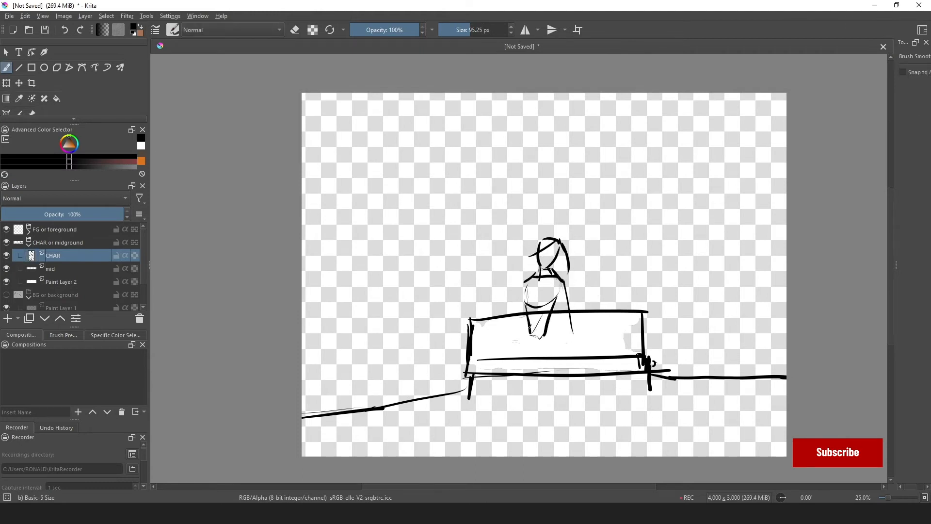
Step: Sketch the seated character's hips and legs, with one arm along the bench back and the other resting on the seat
drag(519, 336, 514, 406)
drag(555, 354, 526, 389)
drag(518, 383, 520, 418)
drag(526, 279, 510, 300)
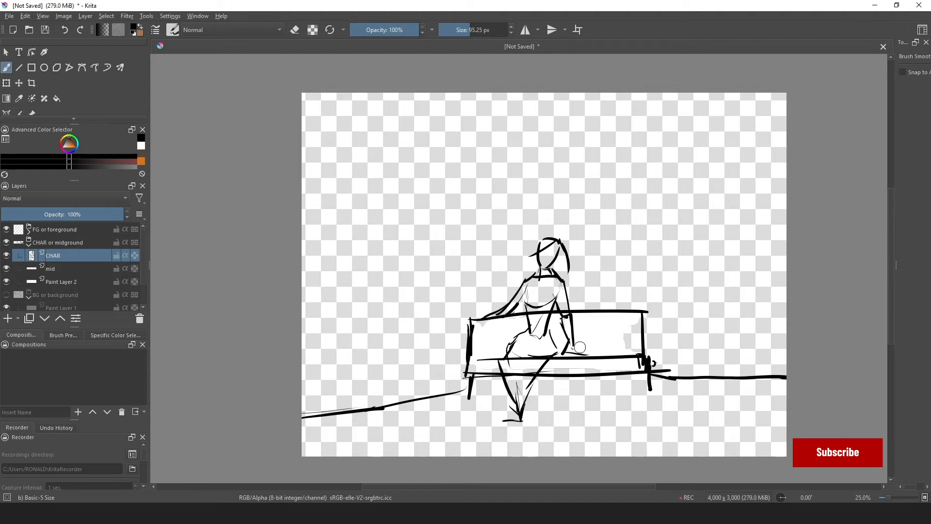
drag(575, 343, 601, 355)
Step: Add a paint layer below CHAR, paint the figure's interior white, and show the "BG or background" group with the midground group collapsed
key(Insert)
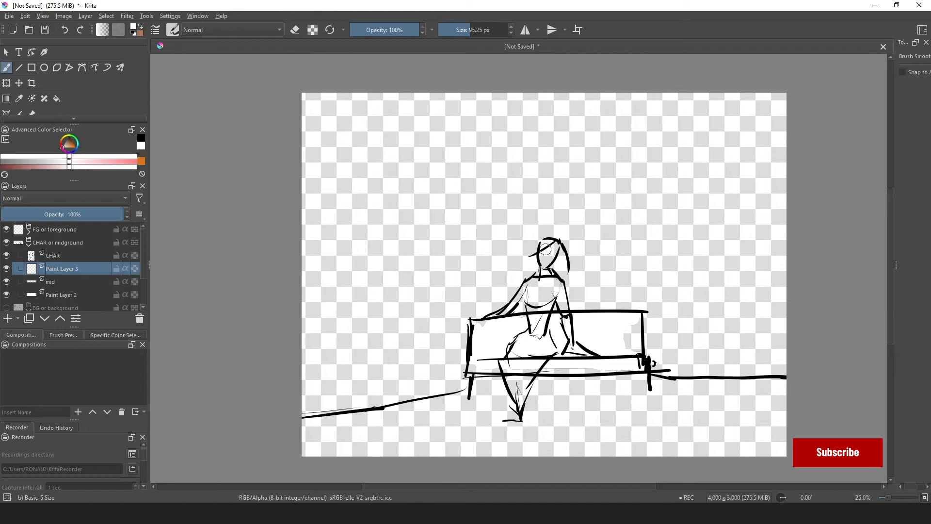
mouse_move(546, 249)
mouse_down()
mouse_move(535, 283)
mouse_move(565, 310)
mouse_up()
drag(518, 358, 520, 416)
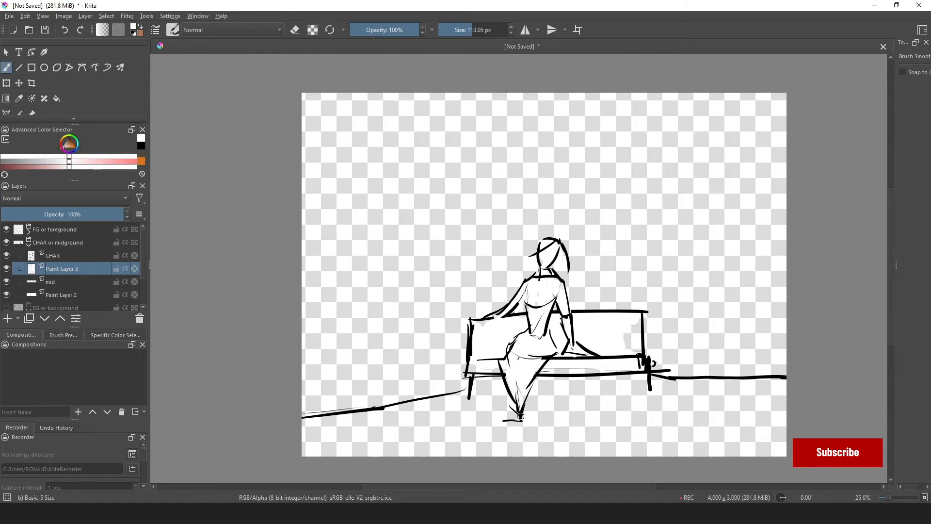
click(29, 245)
click(6, 255)
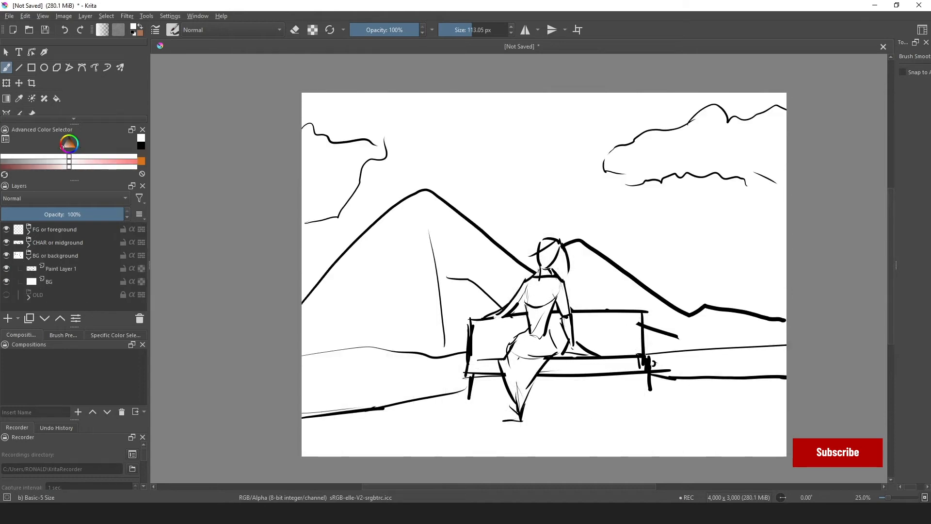
Step: Expand the "FG or foreground" group and add a paint layer above the FG layer
click(59, 229)
click(28, 232)
click(60, 245)
click(8, 318)
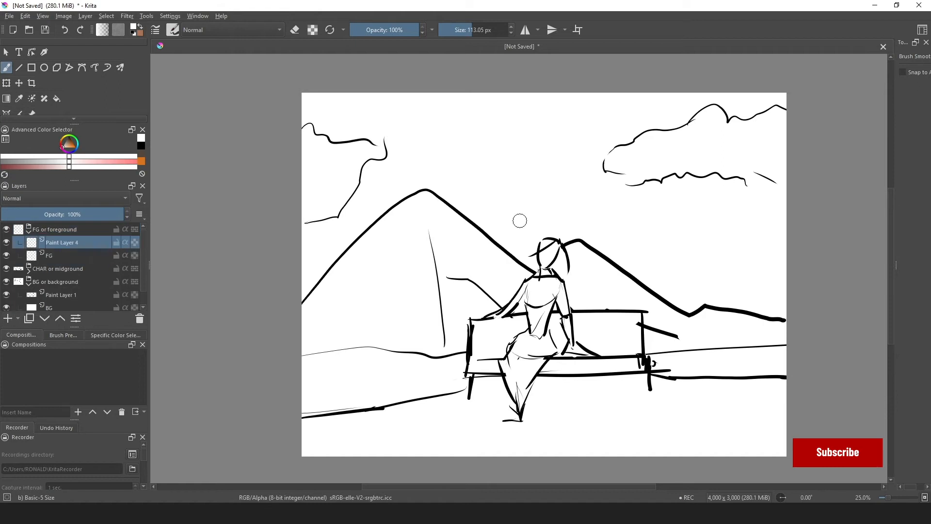
Step: Draw thick black foreground outlines framing the scene across the upper canvas and down both sides
click(141, 146)
mouse_move(403, 169)
mouse_down()
mouse_move(390, 170)
mouse_move(567, 106)
mouse_up()
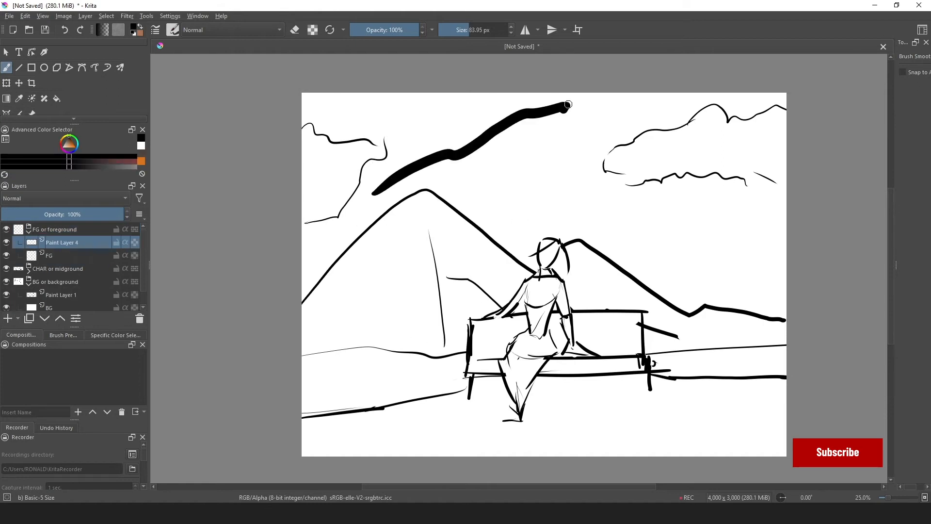
key(ctrl+z)
mouse_move(394, 190)
mouse_down()
mouse_move(610, 98)
mouse_move(301, 207)
mouse_up()
mouse_move(375, 200)
mouse_down()
mouse_move(353, 224)
mouse_move(424, 456)
mouse_up()
mouse_move(784, 189)
mouse_down()
mouse_move(704, 455)
mouse_move(667, 93)
mouse_up()
Step: Add a paint layer below the foreground outlines and paint white over the scene lines outside the frame with a larger brush
click(73, 255)
click(8, 318)
shift+drag(478, 160, 492, 160)
click(141, 145)
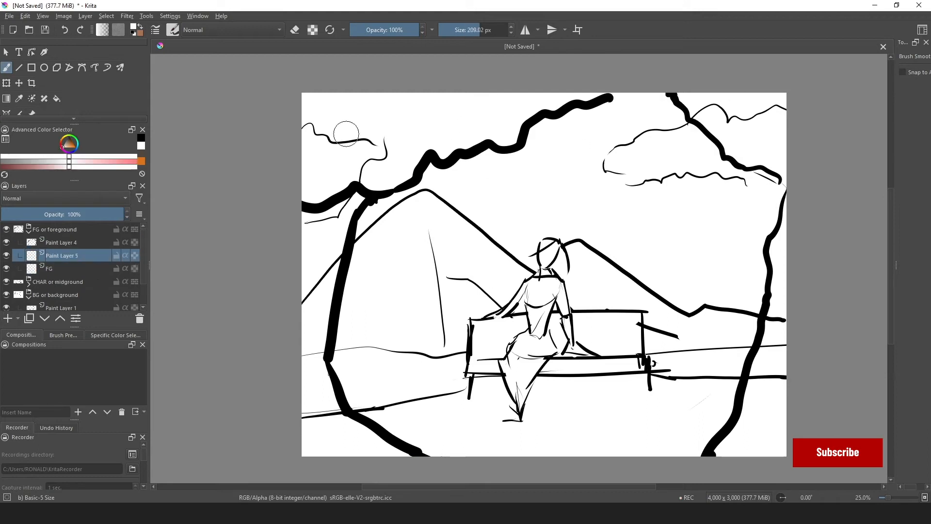
shift+drag(345, 131, 367, 130)
mouse_move(380, 140)
mouse_down()
mouse_move(353, 146)
mouse_move(306, 341)
mouse_move(363, 445)
mouse_up()
drag(783, 311, 731, 445)
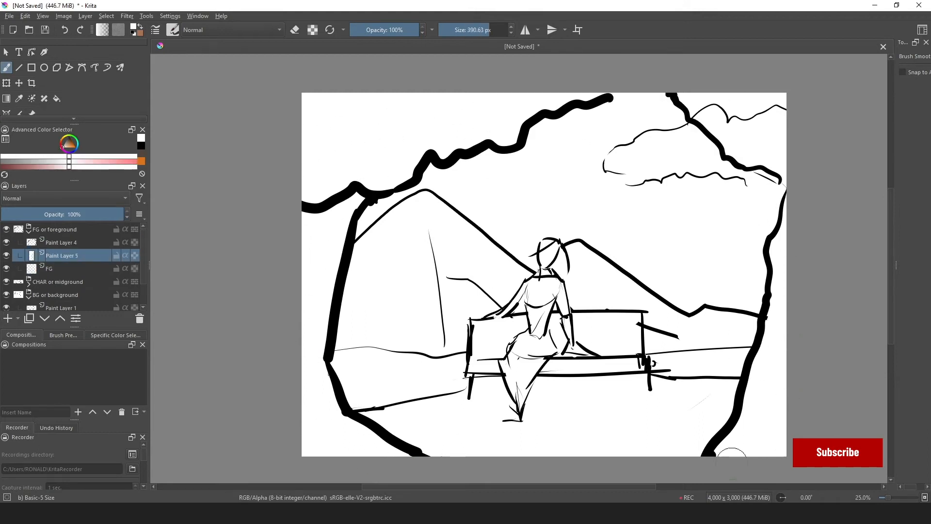
drag(698, 116, 762, 118)
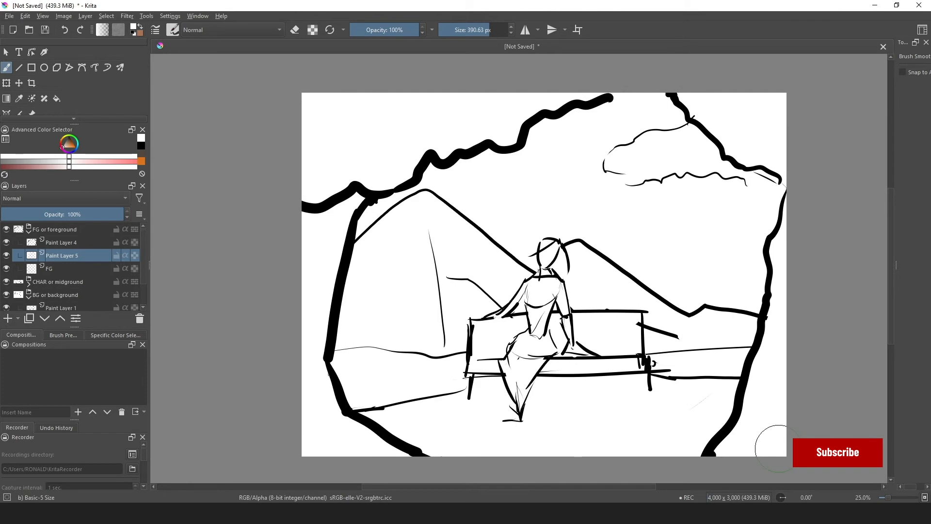
Step: Save the document as the Krita file "sample" in the "Usar layers VS una sola capa" folder
click(9, 16)
click(45, 68)
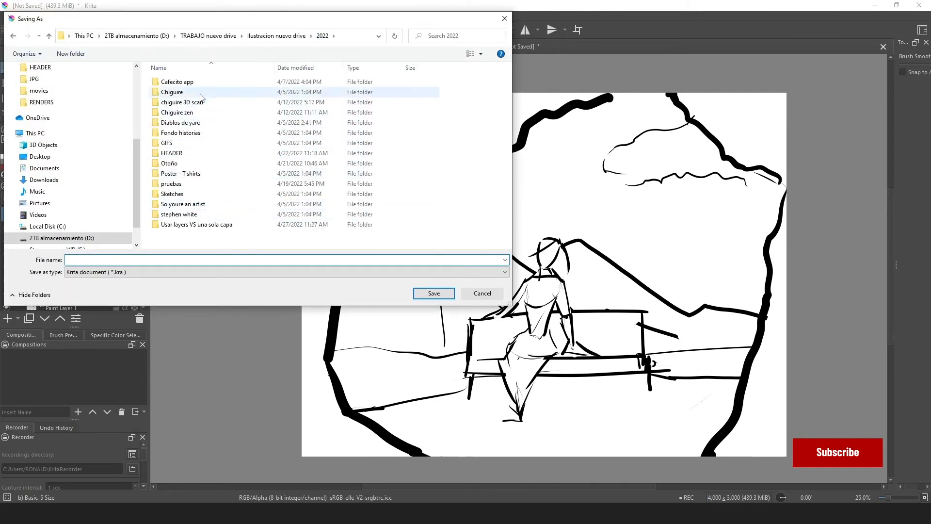
double_click(196, 224)
click(191, 260)
text(s)
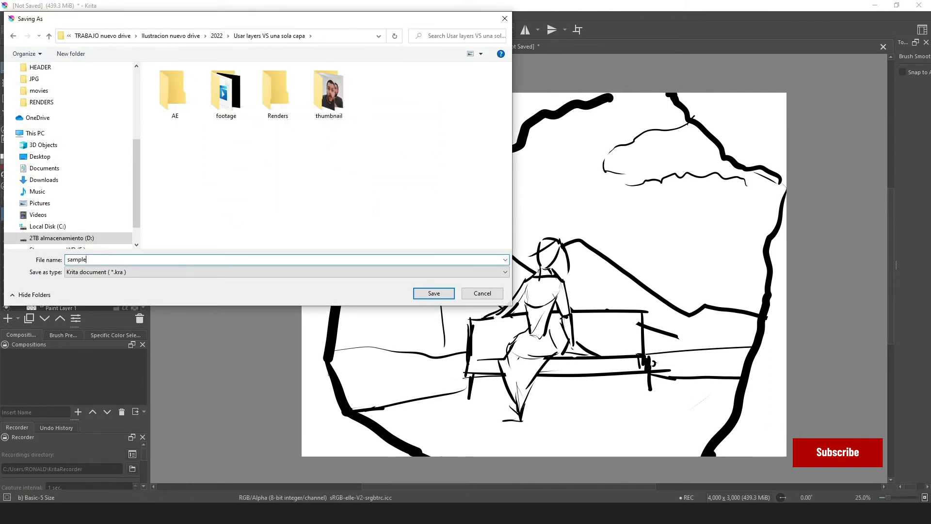
text(ample)
key(Return)
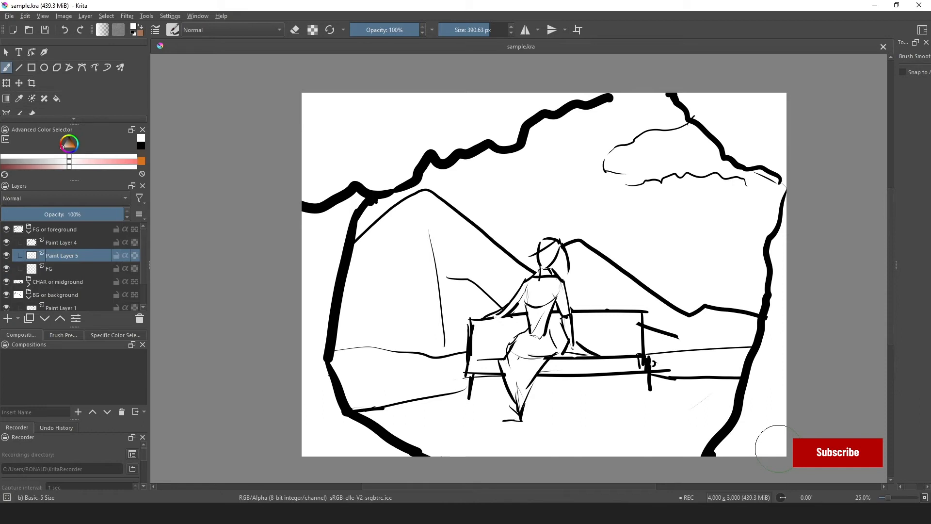
Step: Collapse the foreground and background groups, and hide the "FG or foreground" and "CHAR or midground" groups
click(29, 233)
click(30, 259)
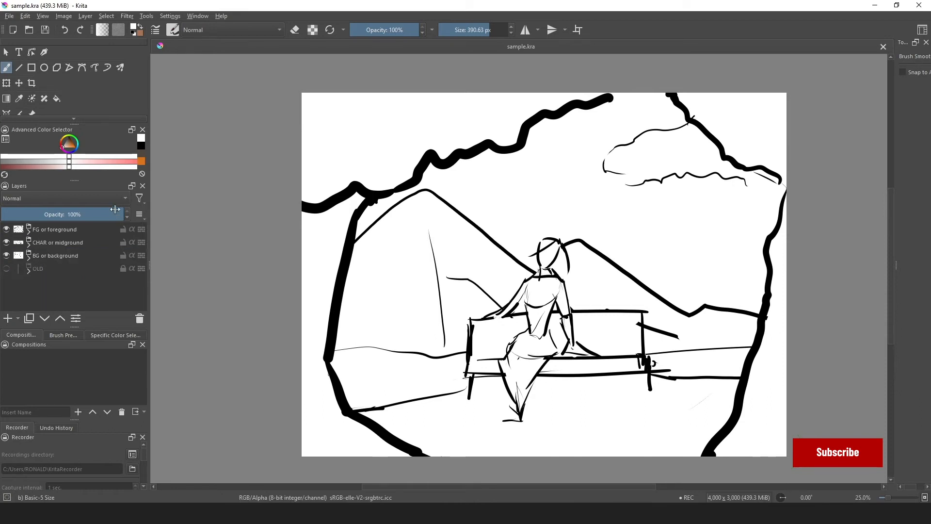
click(9, 232)
click(10, 230)
click(11, 230)
click(12, 230)
click(8, 234)
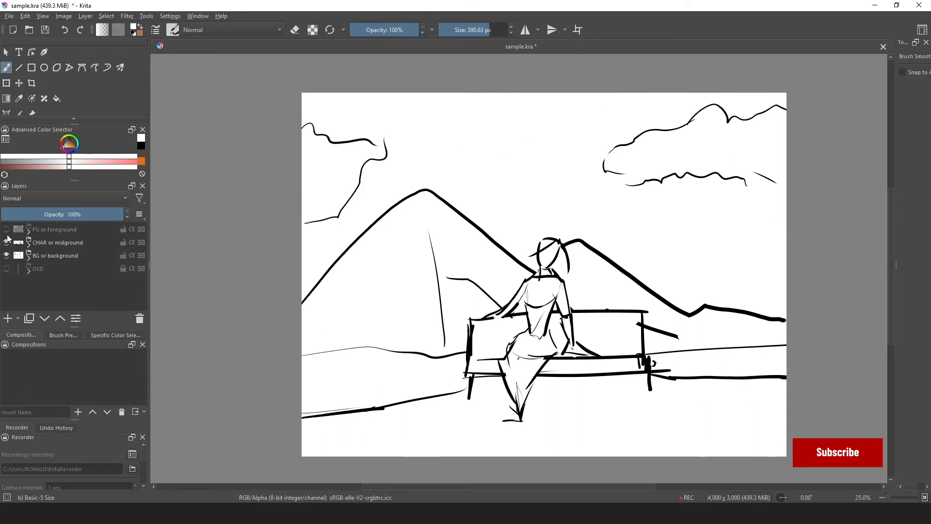
click(7, 243)
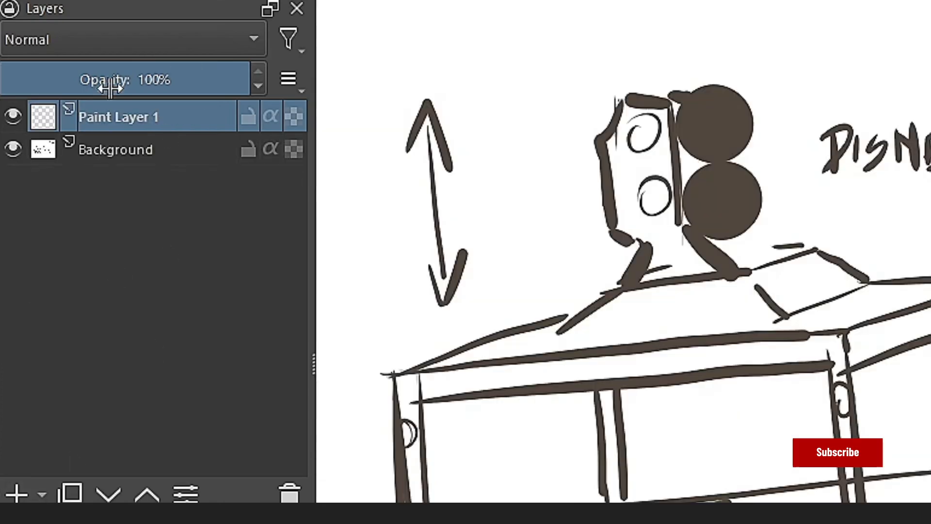
Step: Add two paint layers between Paint Layer 1 and Background, and hide and lock the Background layer
key(Insert)
key(Insert)
click(109, 184)
click(13, 214)
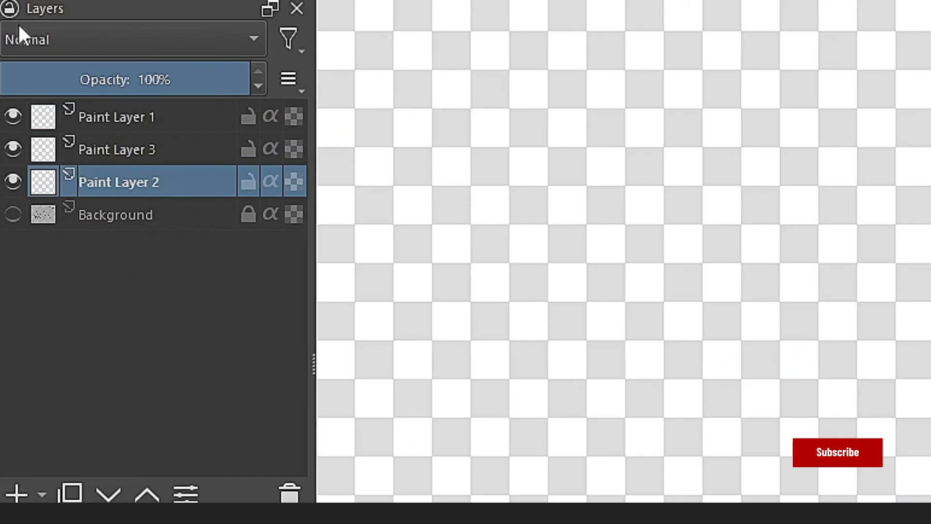
Step: Rename the three paint layers above Background as BG, CHAR and FG, from lowest to highest
double_click(97, 181)
text(BG)
key(Return)
double_click(116, 150)
text(CHAR)
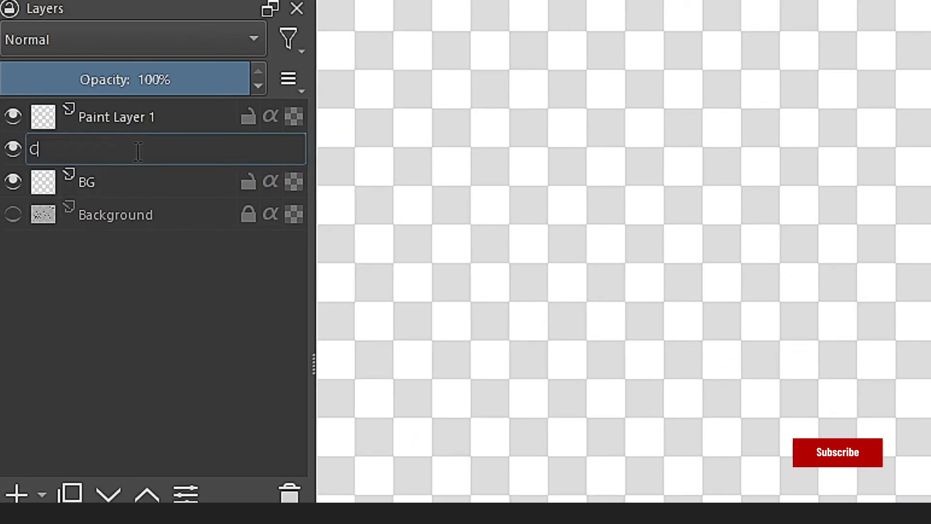
key(Return)
double_click(117, 116)
text(FG)
key(Return)
Step: Fill the BG layer with white and put it in a layer group named BG
click(88, 182)
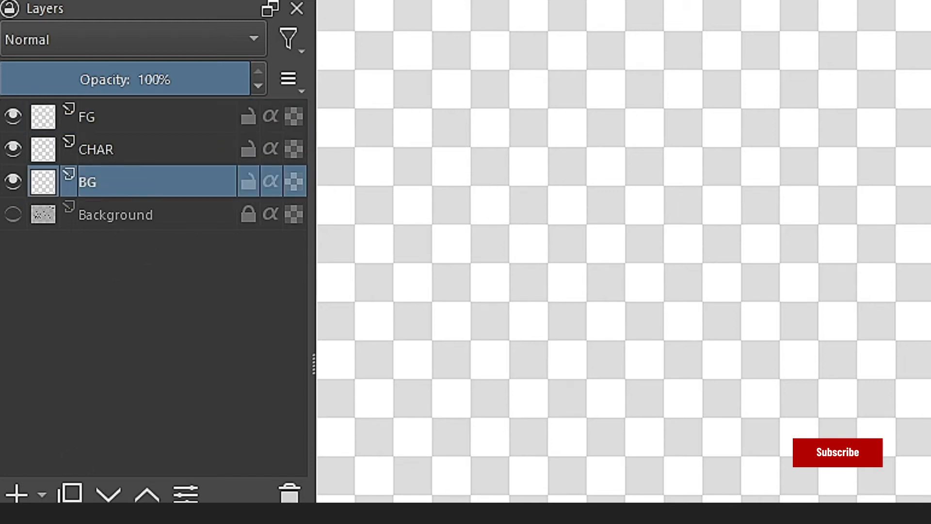
click(134, 121)
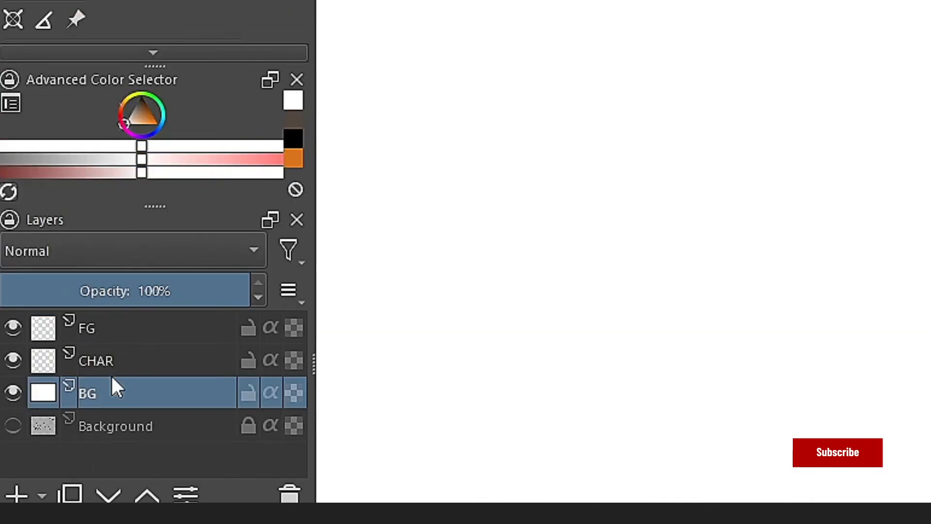
key(ctrl+g)
text(BG)
Step: Put the CHAR layer in a layer group named "CHAR or midground"
click(143, 360)
key(ctrl+g)
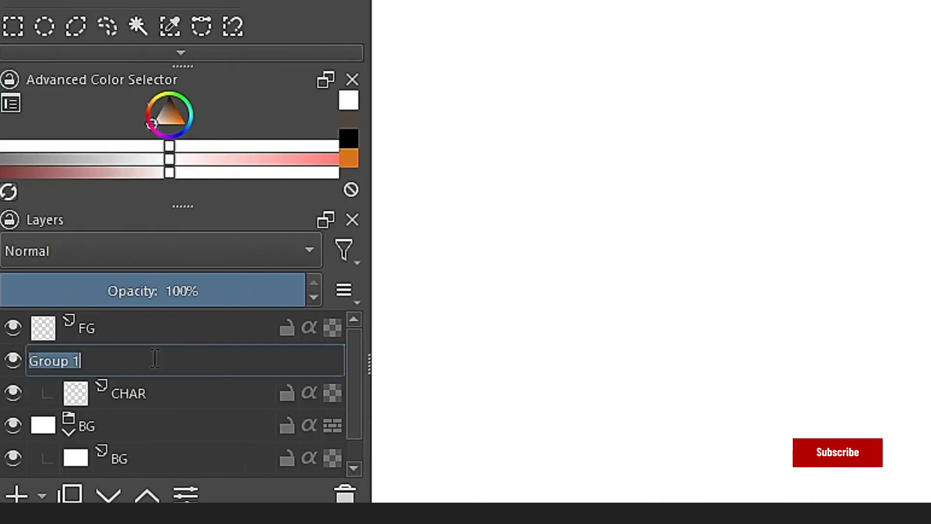
text(CHAR)
key(Return)
double_click(110, 359)
text(o)
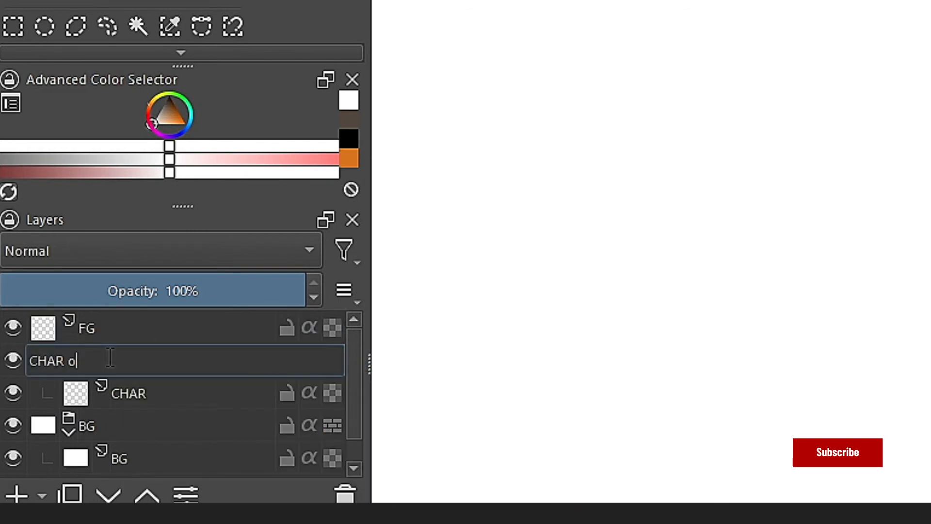
text(r midground)
key(Return)
Step: Put the FG layer in a layer group named "FG or foreground"
click(239, 327)
key(ctrl+g)
text(FG or f)
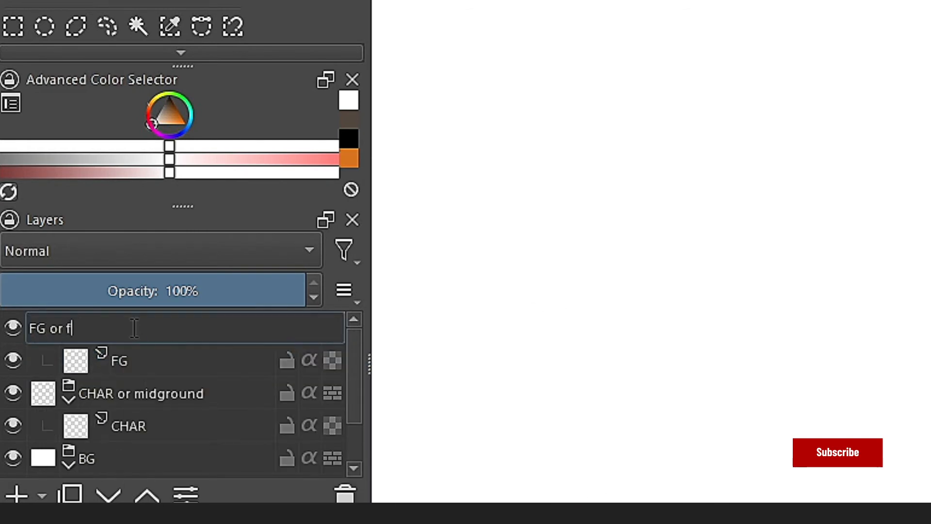
text(oreground)
key(Return)
Step: Rename the BG group as "BG or background"
double_click(88, 459)
text(or background)
key(Return)
Step: Put the Background layer in a layer group named OLD, and hide and lock the group
key(Down)
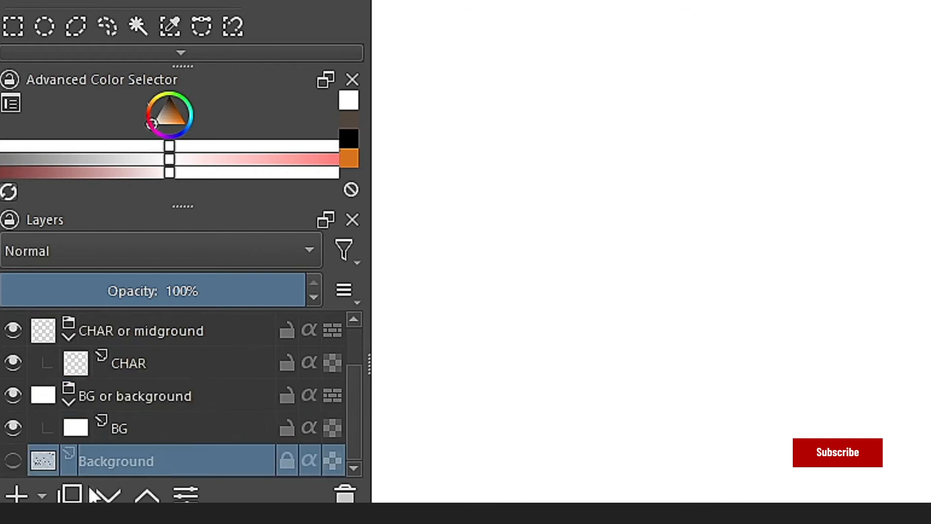
key(ctrl+g)
text(OLD)
key(Return)
click(13, 428)
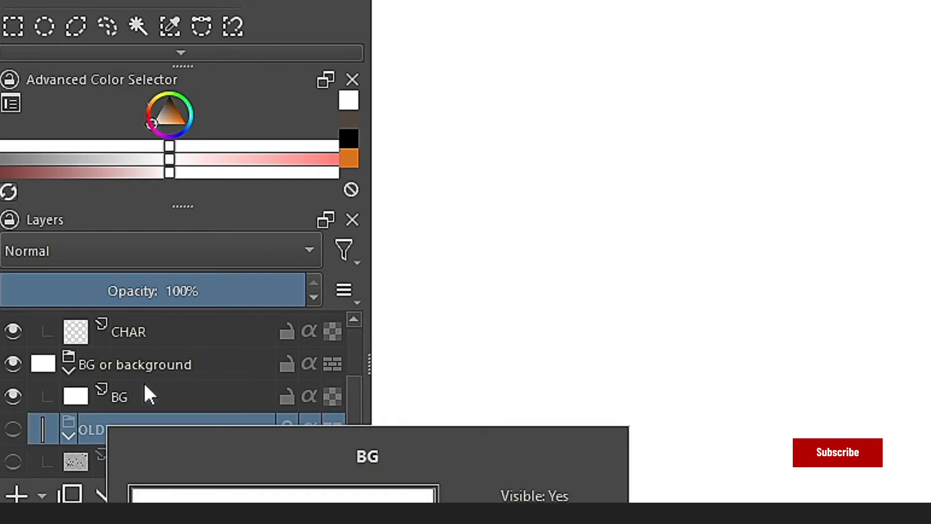
Step: Enlarge the layer list area and collapse the foreground, midground, background and OLD groups
scroll(145, 382, up, 3)
drag(183, 206, 183, 153)
click(69, 281)
click(68, 314)
click(69, 346)
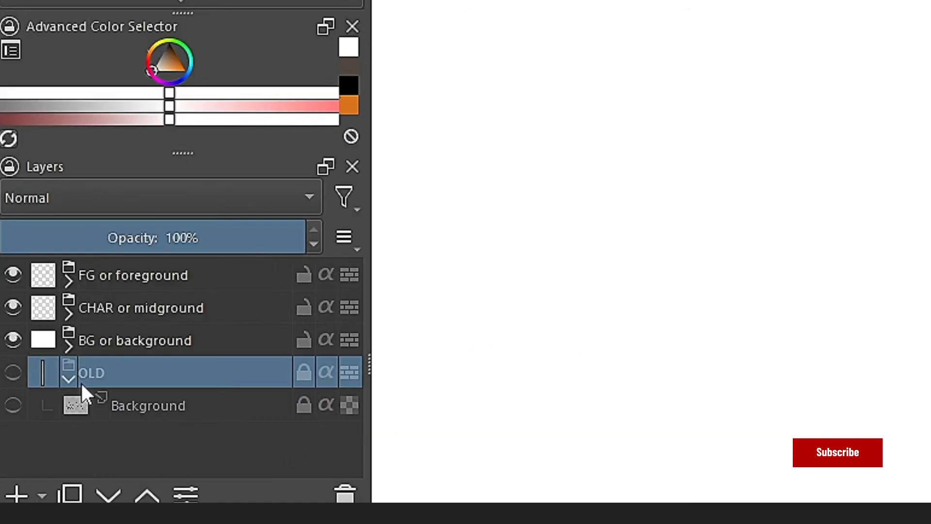
click(68, 379)
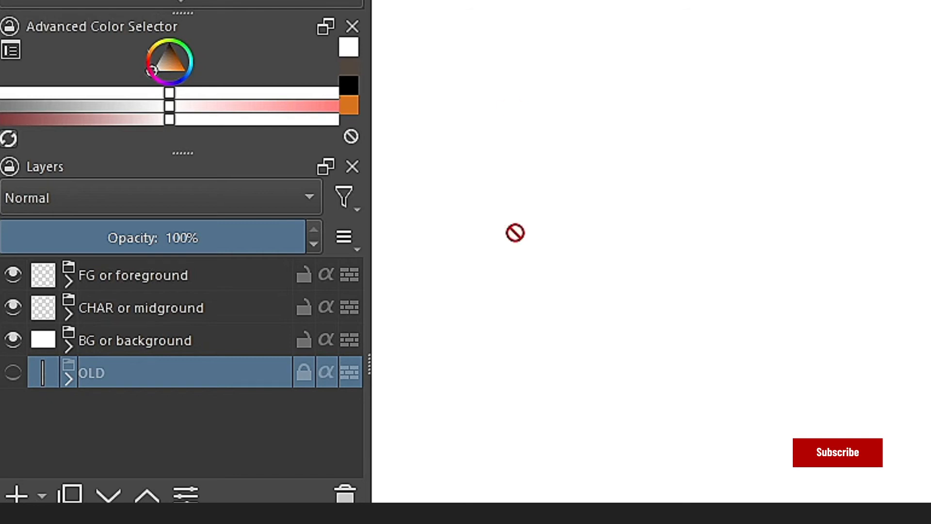
Step: Expand the "BG or background" group and add a paint layer above the BG layer
click(194, 308)
click(194, 340)
click(69, 347)
click(146, 373)
click(17, 496)
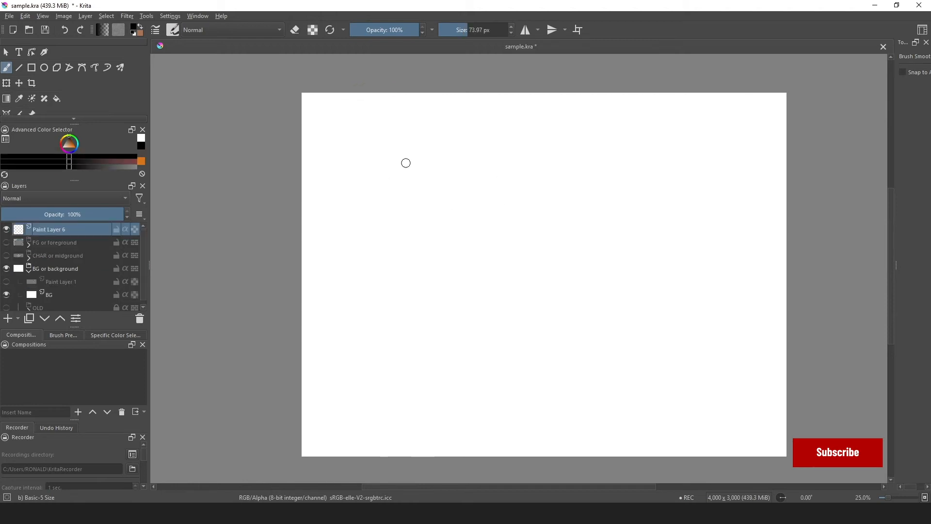
Step: Handwrite "FG → FOREGROUND" in black near the canvas's upper edge on the topmost paint layer
mouse_move(418, 141)
mouse_down()
mouse_move(419, 166)
mouse_move(434, 139)
mouse_up()
drag(417, 152, 428, 152)
mouse_move(453, 141)
mouse_down()
mouse_move(442, 157)
mouse_move(454, 154)
mouse_up()
drag(470, 151, 486, 150)
drag(489, 144, 499, 151)
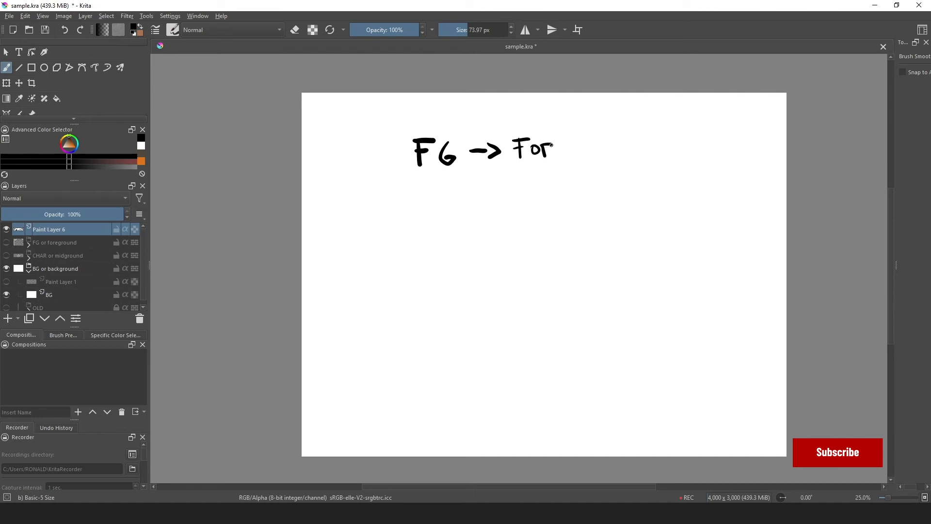
drag(615, 141, 615, 142)
drag(624, 141, 632, 152)
drag(636, 139, 636, 152)
mouse_move(636, 140)
mouse_down()
mouse_move(646, 150)
mouse_move(646, 137)
mouse_up()
drag(653, 138, 653, 151)
drag(652, 138, 655, 152)
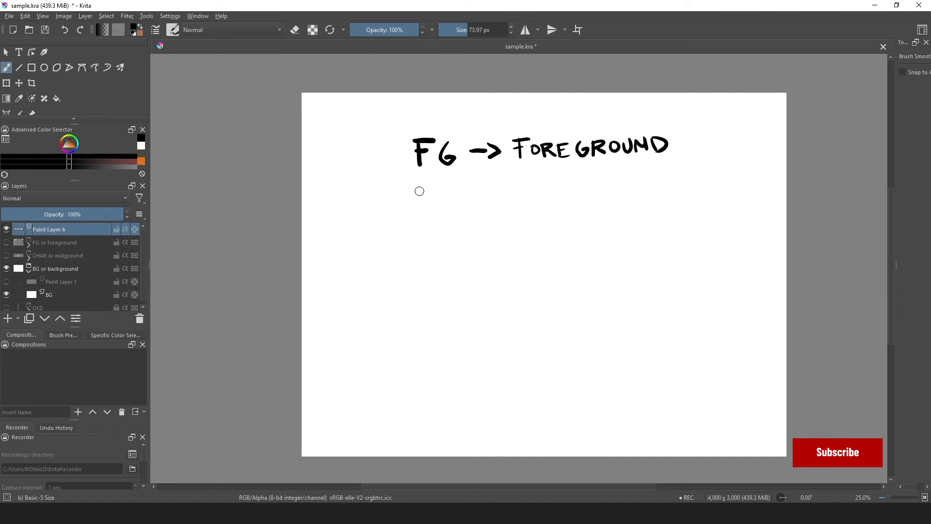
Step: Handwrite "CHAR OR MIDPLANE" in black below the "FG → FOREGROUND" line
drag(428, 188, 427, 208)
drag(436, 186, 436, 208)
drag(449, 184, 450, 208)
drag(436, 196, 465, 209)
drag(456, 198, 464, 197)
drag(473, 187, 474, 209)
drag(474, 187, 470, 196)
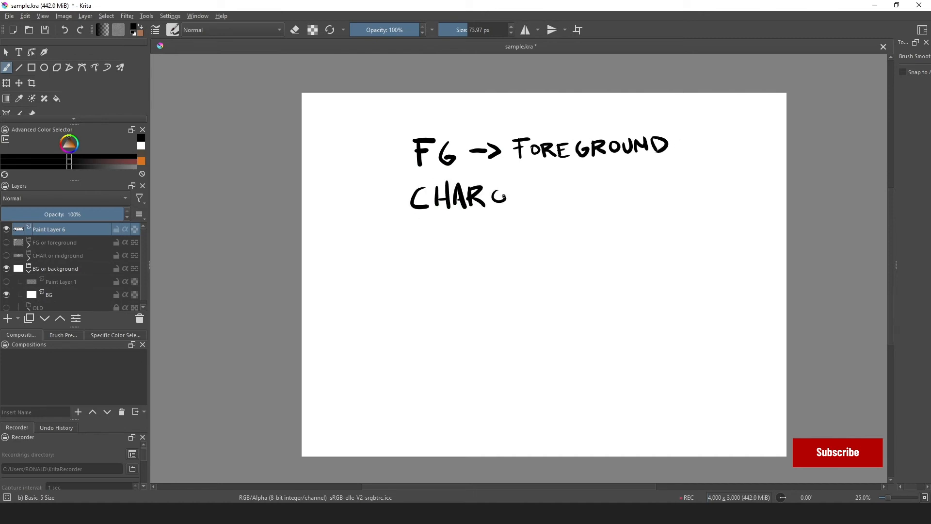
drag(553, 187, 553, 206)
drag(554, 187, 554, 206)
mouse_move(568, 192)
mouse_down()
mouse_move(568, 203)
mouse_move(619, 204)
mouse_up()
drag(620, 203, 622, 183)
drag(627, 184, 626, 199)
drag(625, 182, 638, 181)
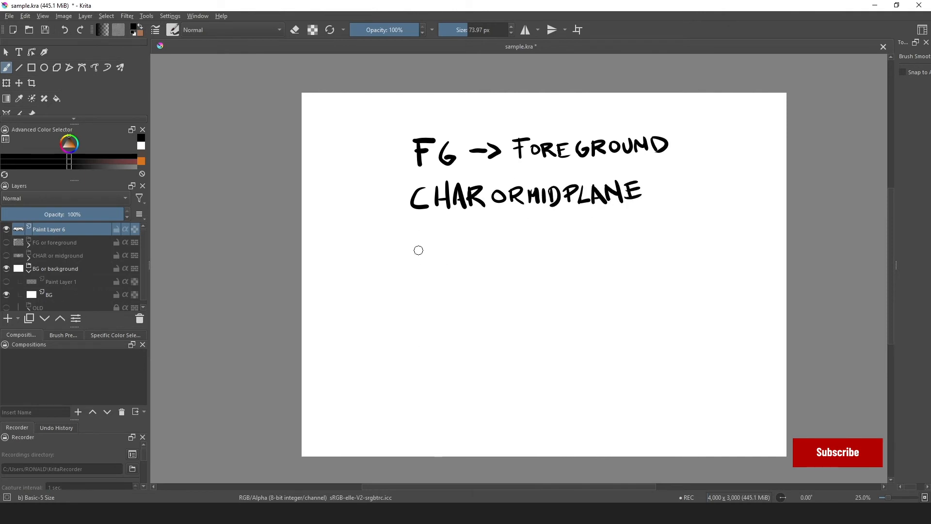
Step: Handwrite "BG → BACKGROUND" in black below the "CHAR OR MIDPLANE" line
drag(415, 239, 416, 264)
drag(416, 238, 417, 263)
drag(461, 241, 455, 252)
mouse_move(474, 247)
mouse_down()
mouse_move(509, 247)
mouse_move(507, 256)
mouse_up()
mouse_move(539, 235)
mouse_down()
mouse_move(537, 257)
mouse_move(578, 252)
mouse_up()
drag(594, 238, 600, 257)
drag(615, 237, 614, 253)
drag(633, 239, 635, 245)
drag(639, 235, 639, 252)
mouse_move(640, 235)
mouse_down()
mouse_move(649, 252)
mouse_move(655, 239)
mouse_up()
drag(665, 251, 678, 235)
mouse_move(682, 252)
mouse_down()
mouse_move(698, 234)
mouse_move(701, 255)
mouse_up()
drag(701, 234, 716, 244)
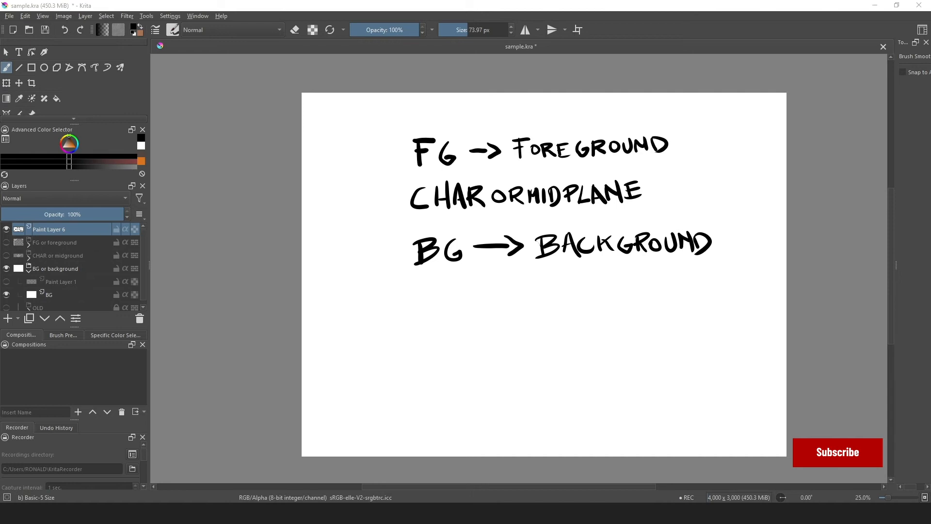
Step: Handwrite "BONUS TIP" in black as a slanted heading below the background line, removing the stray first stroke
drag(405, 259, 398, 265)
key(ctrl+z)
drag(390, 312, 387, 333)
mouse_move(373, 317)
mouse_down()
mouse_move(399, 308)
mouse_move(385, 336)
mouse_up()
drag(418, 309, 419, 310)
mouse_move(428, 321)
mouse_down()
mouse_move(457, 318)
mouse_move(439, 347)
mouse_up()
Step: Handwrite "OLD FOLDER" below "BONUS TIP" and draw a curved arrow from "FOLDER" back to "OLD"
mouse_move(458, 345)
mouse_down()
mouse_move(458, 371)
mouse_move(475, 369)
mouse_up()
drag(477, 346, 483, 371)
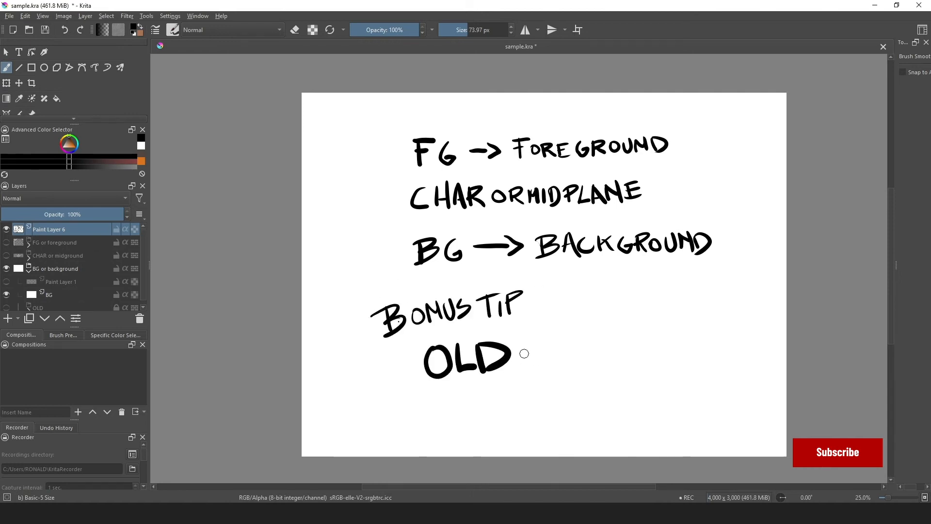
drag(534, 347, 554, 343)
drag(559, 348, 583, 358)
mouse_move(617, 346)
mouse_down()
mouse_move(633, 359)
mouse_move(499, 403)
mouse_move(475, 401)
mouse_up()
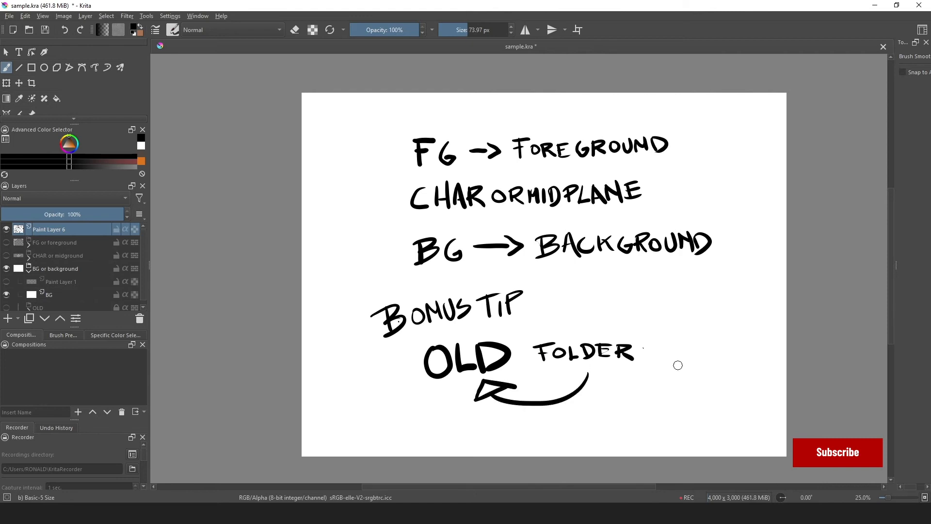
Step: Draw a padlock with an open and a closed eye beside "OLD", and collapse the "BG or background" group
mouse_move(377, 362)
mouse_down()
mouse_move(402, 383)
mouse_move(401, 358)
mouse_up()
drag(390, 406, 410, 397)
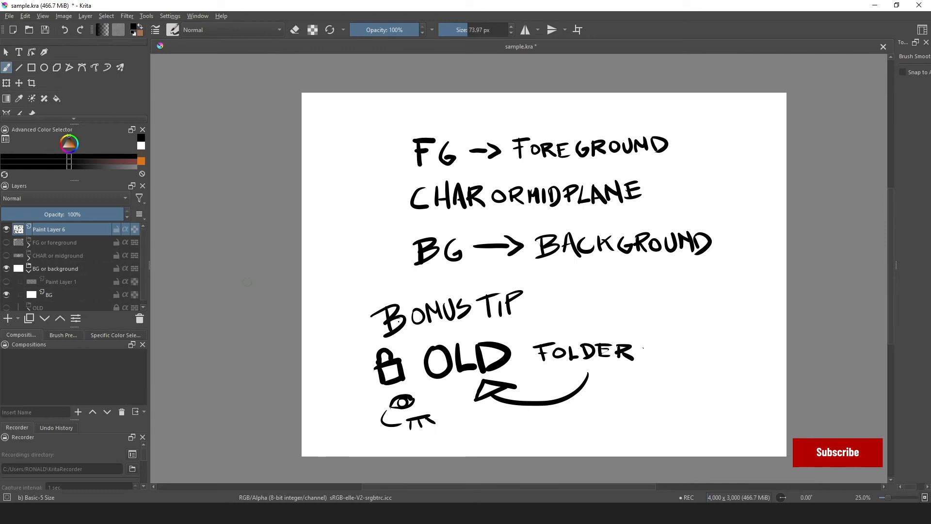
click(29, 270)
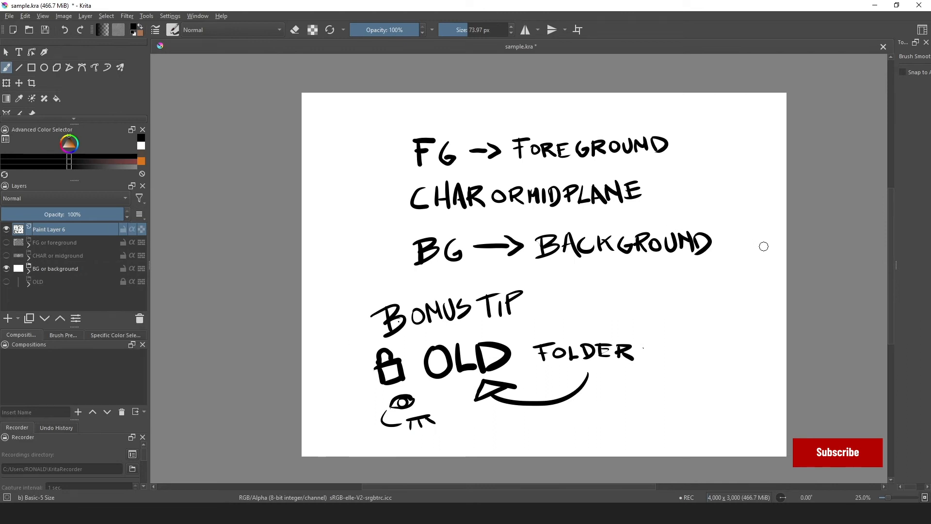
Step: Add a paint layer above the handwriting and cover the canvas in white with a brush of about 727 px
shift+drag(668, 295, 704, 296)
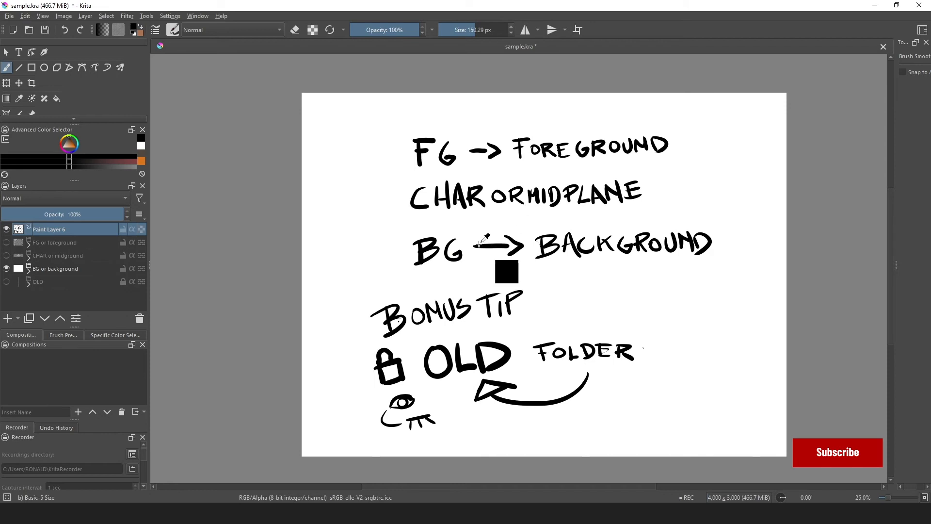
click(8, 318)
key(x)
mouse_move(380, 155)
mouse_down()
mouse_move(369, 187)
mouse_move(533, 120)
mouse_move(648, 322)
mouse_move(714, 380)
mouse_up()
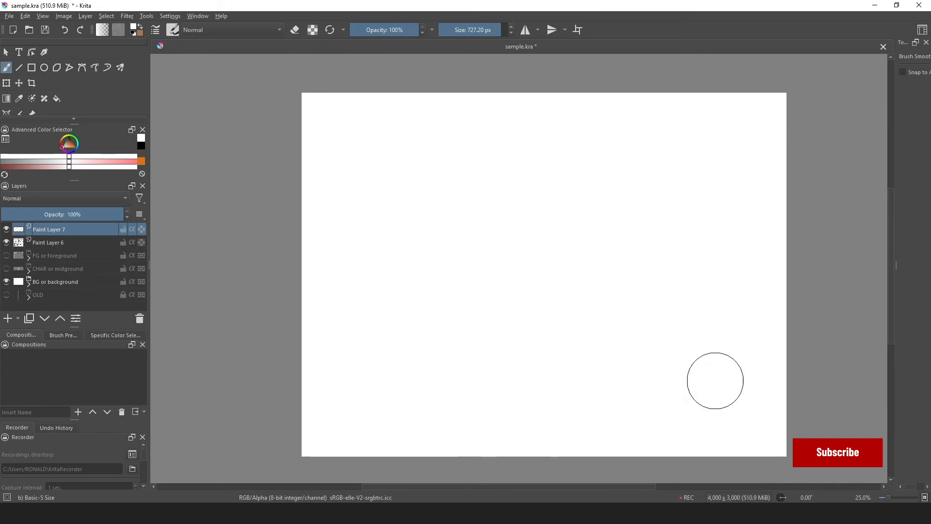
Step: Add another paint layer and draw the sides and upper edge of an easel canvas in black with a 280 px brush
click(14, 317)
key(bracketleft)
key(bracketleft)
key(bracketleft)
key(bracketleft)
key(bracketleft)
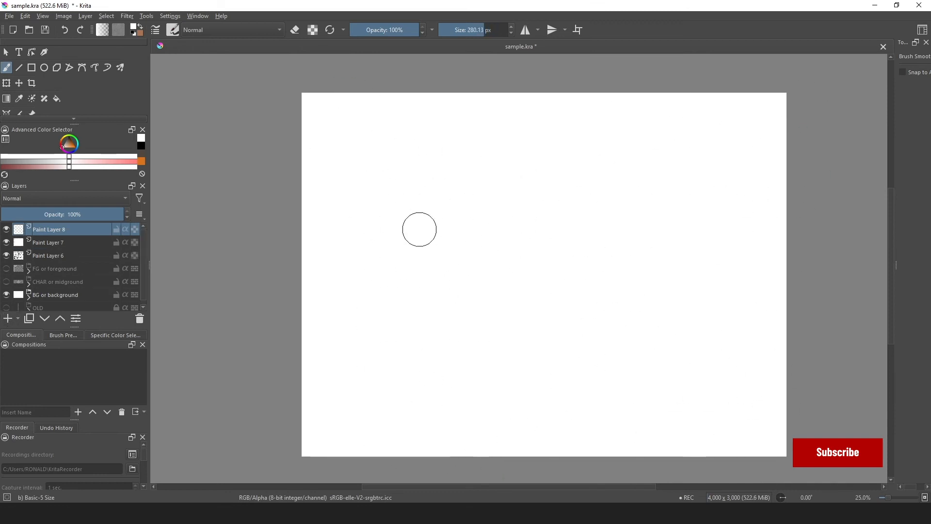
key(x)
mouse_move(411, 157)
mouse_down()
mouse_move(414, 291)
mouse_move(589, 147)
mouse_up()
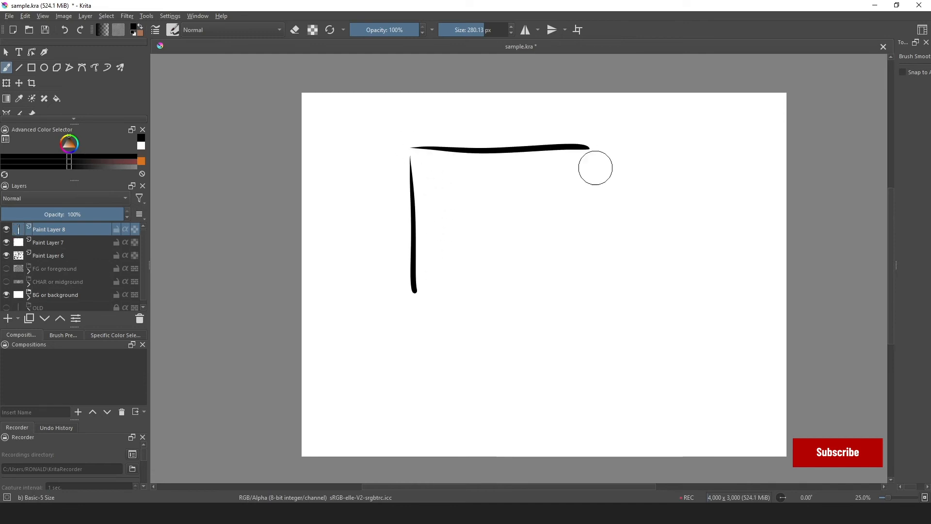
key(ctrl+z)
drag(411, 151, 554, 130)
drag(555, 134, 551, 236)
Step: Draw the palette outline and a painter beside the easel, with a large round hairdo, face, collar, back and arm
drag(537, 268, 583, 315)
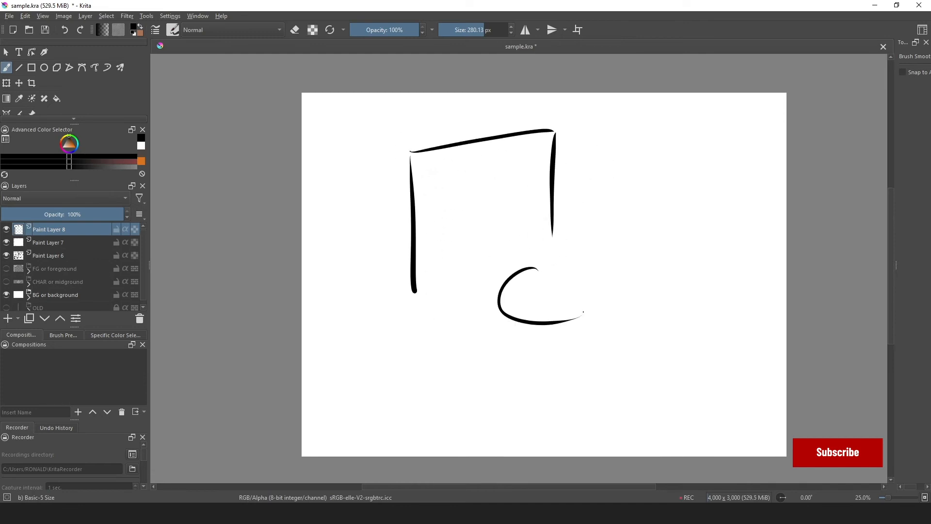
mouse_move(578, 218)
mouse_down()
mouse_move(577, 204)
mouse_move(626, 210)
mouse_move(606, 223)
mouse_move(609, 213)
mouse_up()
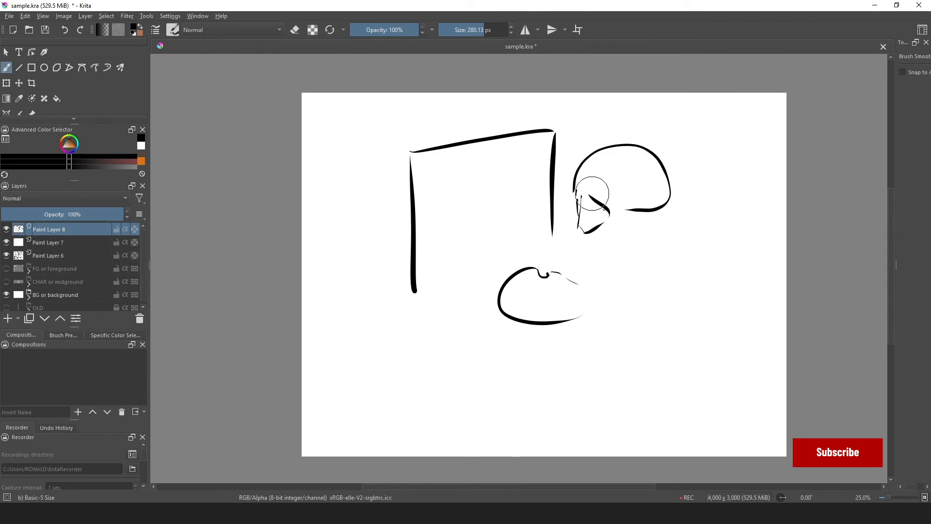
drag(585, 183, 610, 189)
click(617, 182)
drag(625, 164, 623, 173)
drag(589, 232, 620, 229)
mouse_move(591, 242)
mouse_down()
mouse_move(622, 238)
mouse_move(575, 278)
mouse_up()
drag(624, 237, 629, 296)
drag(571, 281, 584, 291)
drag(618, 271, 593, 290)
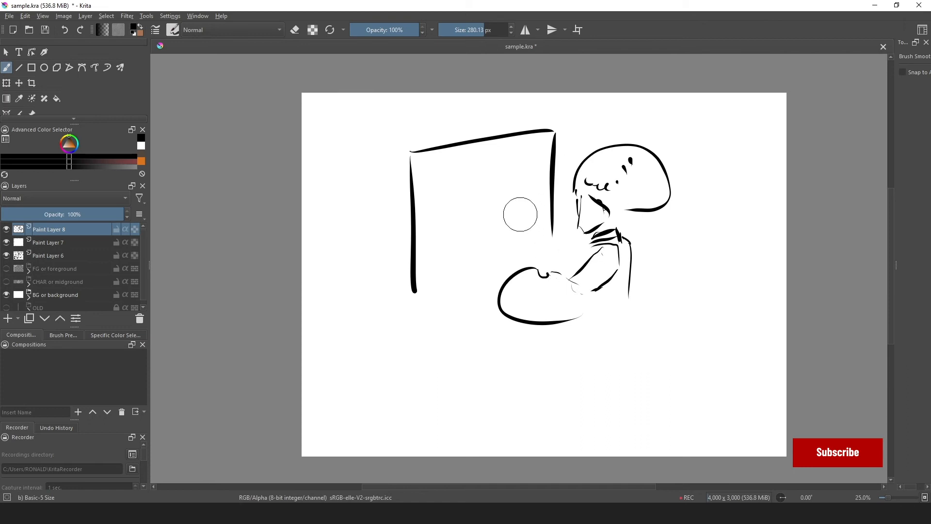
Step: Draw the painter's outstretched arm with the paintbrush, and sketch three trees and ground lines on the easel canvas
mouse_move(545, 204)
mouse_down()
mouse_move(498, 229)
mouse_move(545, 243)
mouse_up()
drag(564, 242, 591, 253)
drag(518, 229, 522, 256)
drag(528, 261, 560, 263)
mouse_move(460, 211)
mouse_down()
mouse_move(462, 194)
mouse_move(478, 210)
mouse_move(477, 230)
mouse_up()
drag(477, 210, 477, 222)
mouse_move(429, 202)
mouse_down()
mouse_move(444, 222)
mouse_move(486, 234)
mouse_up()
drag(425, 255, 499, 257)
drag(429, 281, 517, 261)
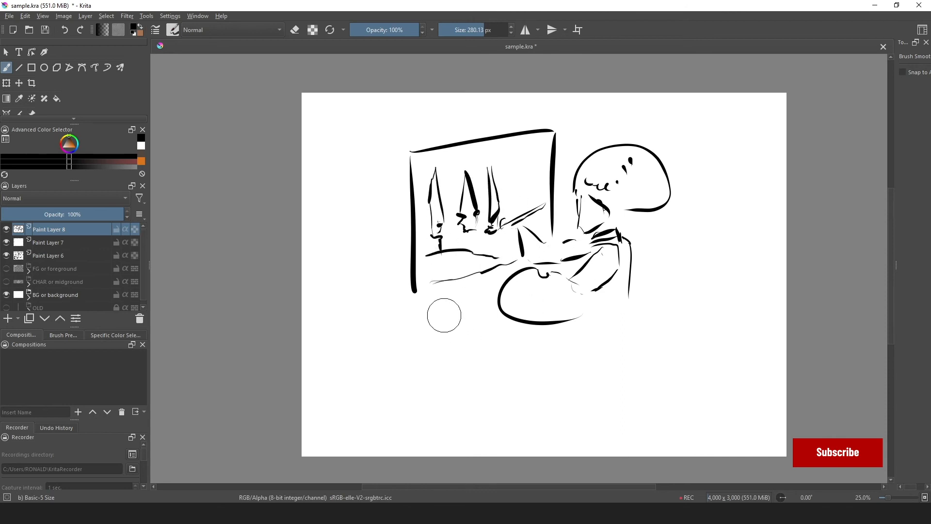
Step: Draw the easel canvas's lower edge, the painter's waist and legs, and the easel legs
drag(425, 304, 490, 284)
mouse_move(593, 297)
mouse_down()
mouse_move(592, 332)
mouse_move(604, 339)
mouse_up()
drag(626, 286, 623, 337)
mouse_move(601, 342)
mouse_down()
mouse_move(579, 345)
mouse_move(617, 335)
mouse_move(575, 388)
mouse_move(628, 414)
mouse_up()
drag(440, 307, 441, 416)
drag(505, 315, 512, 352)
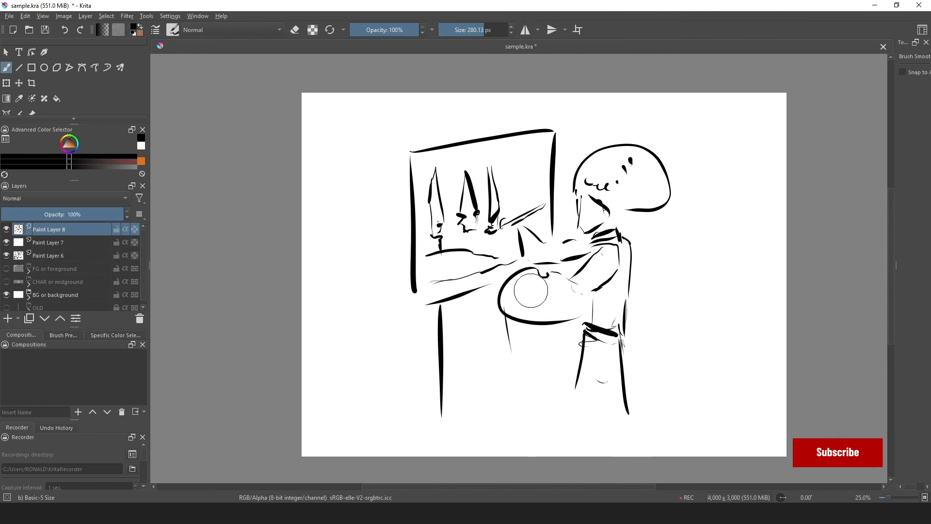
Step: Add four paint blobs to the palette and reinforce the painter's forearm, sleeve and ear
mouse_move(526, 289)
mouse_down()
mouse_move(518, 293)
mouse_move(535, 310)
mouse_up()
drag(565, 299, 562, 307)
mouse_move(541, 270)
mouse_down()
mouse_move(565, 280)
mouse_move(545, 287)
mouse_up()
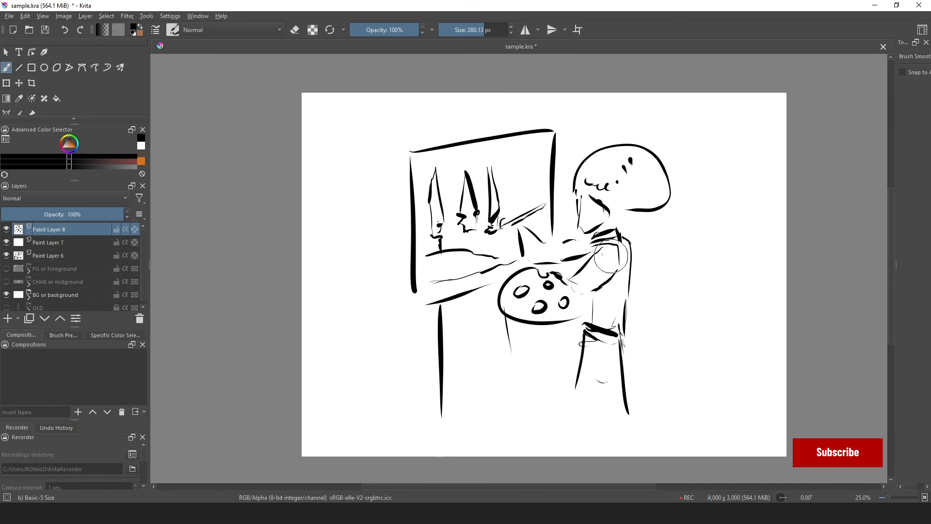
mouse_move(512, 224)
mouse_down()
mouse_move(525, 234)
mouse_move(525, 268)
mouse_move(539, 257)
mouse_up()
drag(545, 252, 586, 240)
drag(610, 206, 612, 214)
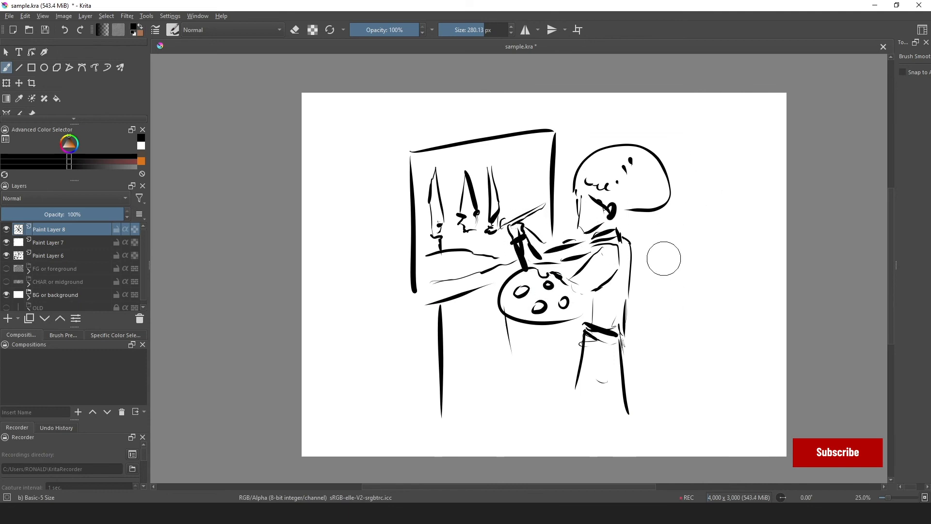
Step: Handwrite "HAPPY TREES" on two lines in black beside the painter's hair
mouse_move(678, 124)
mouse_down()
mouse_move(677, 140)
mouse_move(685, 131)
mouse_up()
drag(686, 124, 685, 139)
drag(694, 124, 701, 136)
drag(694, 132, 701, 131)
drag(703, 125, 715, 120)
mouse_move(709, 124)
mouse_down()
mouse_move(708, 136)
mouse_move(735, 126)
mouse_up()
drag(738, 112, 734, 132)
drag(682, 165, 700, 156)
drag(693, 159, 692, 177)
mouse_move(705, 158)
mouse_down()
mouse_move(705, 170)
mouse_move(717, 170)
mouse_up()
mouse_move(723, 157)
mouse_down()
mouse_move(730, 167)
mouse_move(751, 165)
mouse_up()
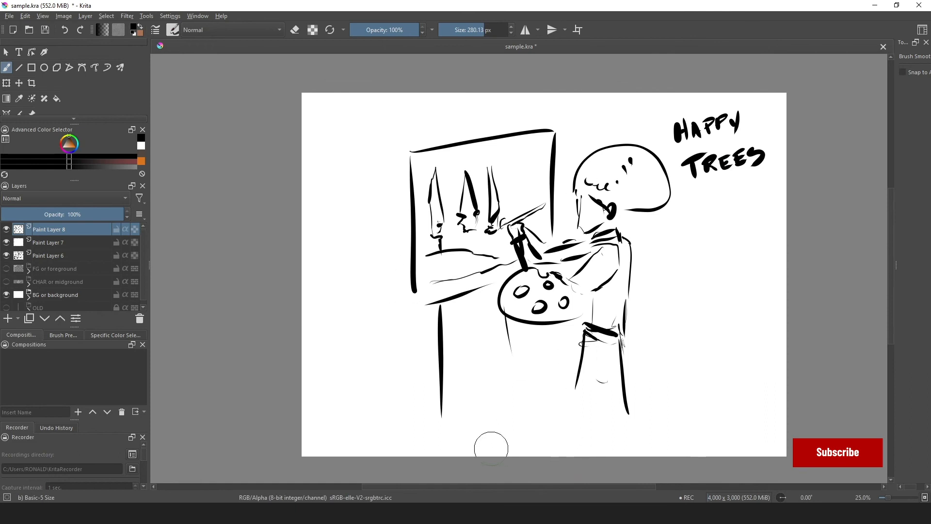
Step: Add a paint layer above the painter sketch and fill it with white
click(7, 318)
click(141, 146)
key(shift+BackSpace)
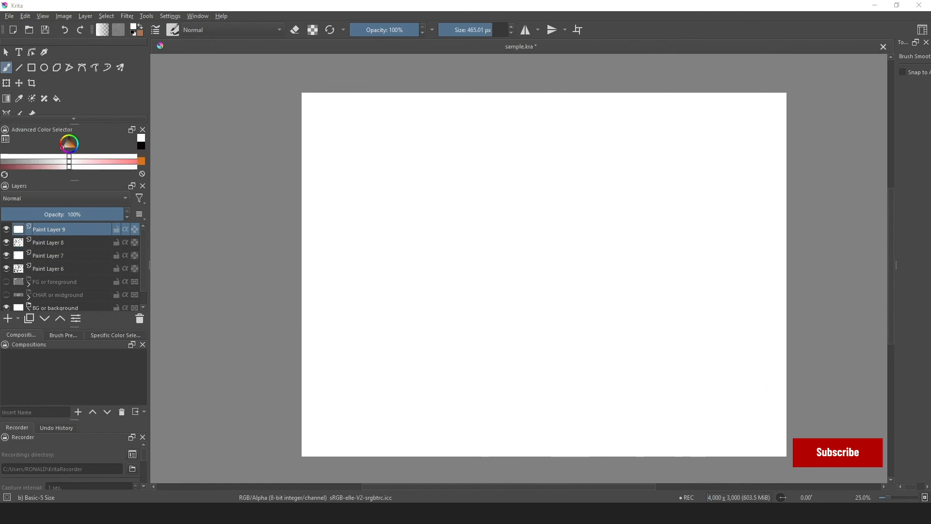
Step: Add another paint layer and draw a man's face outline, eyes and moustache in black with a 121 px brush
drag(443, 203, 369, 197)
click(141, 145)
click(8, 318)
drag(417, 173, 429, 235)
drag(430, 234, 473, 228)
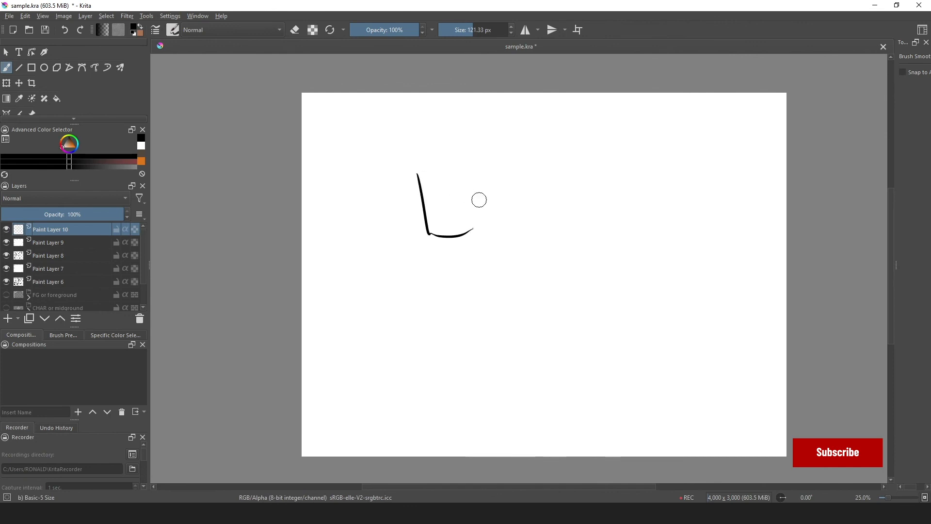
drag(475, 161, 479, 229)
drag(461, 179, 470, 180)
mouse_move(428, 186)
mouse_down()
mouse_move(439, 183)
mouse_move(447, 202)
mouse_up()
mouse_move(456, 201)
mouse_down()
mouse_move(473, 203)
mouse_move(434, 190)
mouse_move(459, 201)
mouse_up()
Step: Draw the man's hair, ears and toothy grin, undoing the misplaced mouth strokes
drag(418, 174, 418, 163)
drag(420, 161, 439, 149)
drag(421, 168, 457, 154)
drag(452, 140, 471, 148)
drag(439, 216, 466, 212)
drag(458, 193, 460, 200)
key(ctrl+z)
key(ctrl+z)
key(ctrl+z)
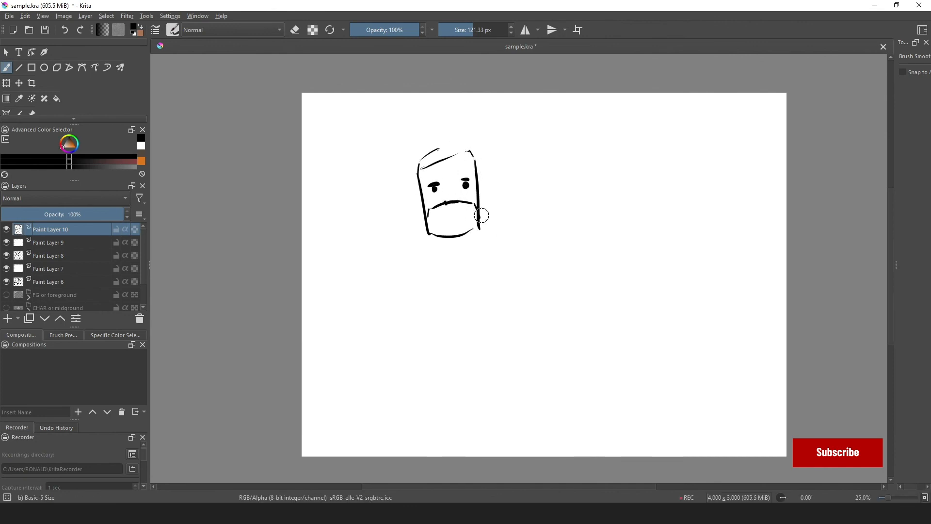
drag(450, 138, 468, 144)
drag(450, 151, 468, 154)
drag(481, 188, 483, 201)
drag(420, 198, 421, 210)
drag(438, 212, 466, 221)
key(ctrl+z)
Step: Draw the man's neck, collar, open jacket and arms, with one hand giving a thumbs-up
mouse_move(440, 218)
mouse_down()
mouse_move(468, 214)
mouse_move(433, 252)
mouse_up()
drag(427, 247, 501, 253)
drag(479, 234, 458, 256)
drag(417, 266, 474, 261)
mouse_move(376, 237)
mouse_down()
mouse_move(388, 270)
mouse_move(387, 238)
mouse_up()
drag(363, 286, 407, 339)
drag(439, 356, 494, 341)
drag(522, 257, 548, 335)
mouse_move(446, 262)
mouse_down()
mouse_move(443, 378)
mouse_move(503, 375)
mouse_up()
click(592, 513)
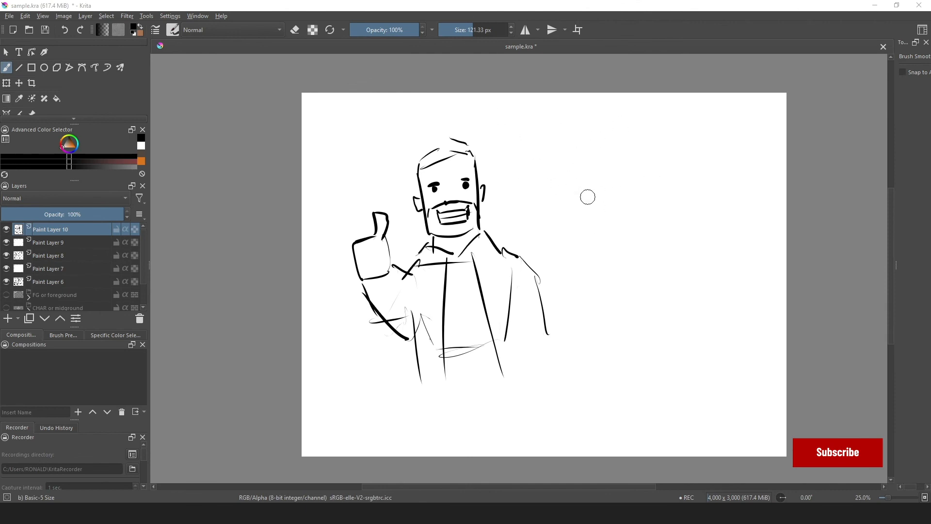
Step: Draw a notification bell and handwrite "SUBSCRIBE" beside it near the canvas's upper edge
mouse_move(619, 141)
mouse_down()
mouse_move(610, 166)
mouse_move(633, 158)
mouse_up()
mouse_move(606, 168)
mouse_down()
mouse_move(626, 175)
mouse_move(635, 158)
mouse_up()
mouse_move(664, 138)
mouse_down()
mouse_move(655, 158)
mouse_move(698, 155)
mouse_up()
drag(700, 143, 722, 146)
mouse_move(711, 139)
mouse_down()
mouse_move(728, 137)
mouse_move(739, 150)
mouse_up()
drag(758, 137, 766, 145)
Step: Handwrite "CHECK OUT THE MERCH" on two lines below the bell, undoing the bad strokes
drag(616, 212, 613, 232)
mouse_move(636, 208)
mouse_down()
mouse_move(646, 221)
mouse_move(677, 214)
mouse_up()
key(ctrl+z)
drag(717, 190, 738, 186)
mouse_move(617, 247)
mouse_down()
mouse_move(618, 264)
mouse_move(630, 256)
mouse_up()
drag(639, 238, 649, 252)
drag(656, 236, 683, 244)
key(ctrl+z)
drag(693, 224, 694, 242)
drag(577, 252, 579, 270)
drag(594, 244, 597, 266)
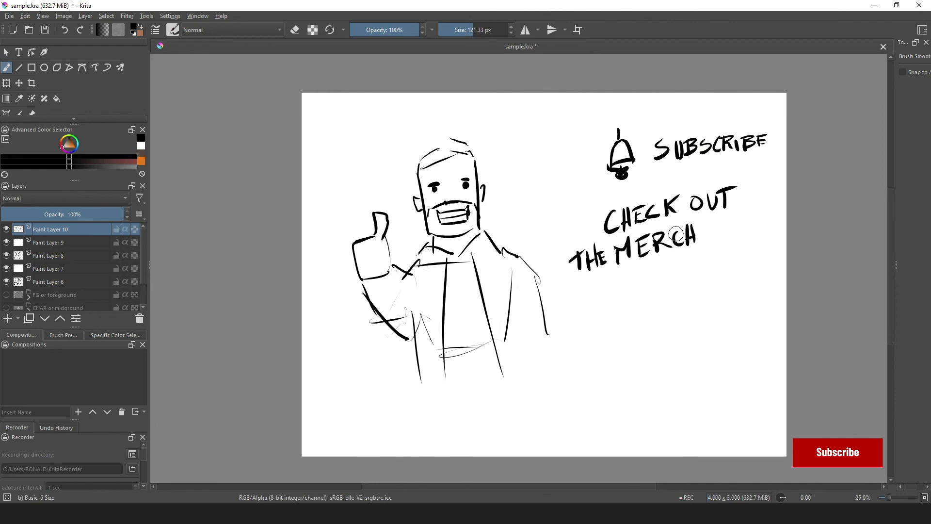
Step: Handwrite "PRESALE ENDS" below the merch note
mouse_move(575, 314)
mouse_down()
mouse_move(577, 338)
mouse_move(579, 327)
mouse_up()
drag(593, 316, 607, 333)
mouse_move(649, 314)
mouse_down()
mouse_move(633, 330)
mouse_move(681, 323)
mouse_up()
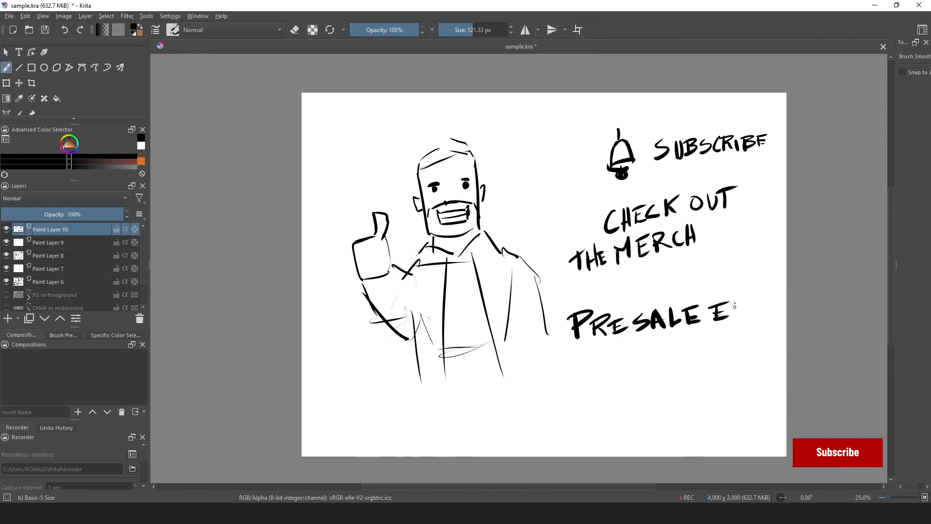
drag(749, 299, 750, 318)
drag(774, 297, 764, 313)
Step: Handwrite "THIS WEEK" on the line below "PRESALE ENDS", undoing the bad stroke
mouse_move(581, 358)
mouse_down()
mouse_move(583, 380)
mouse_move(598, 379)
mouse_up()
drag(618, 358, 616, 372)
drag(644, 356, 625, 372)
drag(656, 351, 680, 343)
drag(687, 346, 722, 358)
key(ctrl+z)
drag(727, 339, 727, 359)
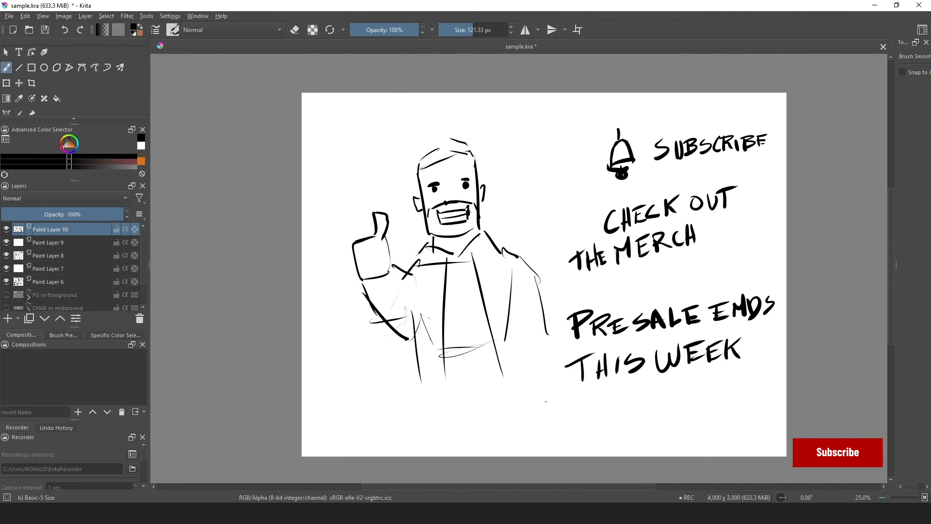
Step: Draw a small framed card icon and handwrite "CARTAS A VENEZUELA" beside it, below "THIS WEEK"
mouse_move(545, 401)
mouse_down()
mouse_move(572, 434)
mouse_move(562, 427)
mouse_up()
mouse_move(610, 398)
mouse_down()
mouse_move(603, 416)
mouse_move(664, 398)
mouse_up()
drag(688, 403, 728, 388)
mouse_move(730, 395)
mouse_down()
mouse_move(751, 385)
mouse_move(764, 391)
mouse_up()
drag(765, 379, 773, 387)
drag(774, 375, 781, 384)
drag(672, 412, 688, 430)
drag(684, 430, 703, 425)
Step: Draw a round emoji face between the man's head and the bell, undoing the bad facial strokes
drag(526, 127, 525, 128)
drag(503, 151, 494, 164)
mouse_move(551, 140)
mouse_down()
mouse_move(558, 154)
mouse_move(509, 141)
mouse_move(491, 163)
mouse_up()
key(ctrl+z)
key(ctrl+z)
key(ctrl+z)
key(ctrl+z)
key(ctrl+z)
key(ctrl+z)
key(ctrl+z)
key(ctrl+z)
Step: Draw the laughing emoji's tears, squinting eyes and open grin, redoing the mouth with a smaller brush
drag(489, 142, 490, 140)
drag(568, 144, 569, 142)
drag(577, 153, 556, 150)
drag(539, 151, 552, 156)
drag(505, 166, 545, 167)
key(ctrl+z)
key(bracketleft)
drag(506, 167, 545, 168)
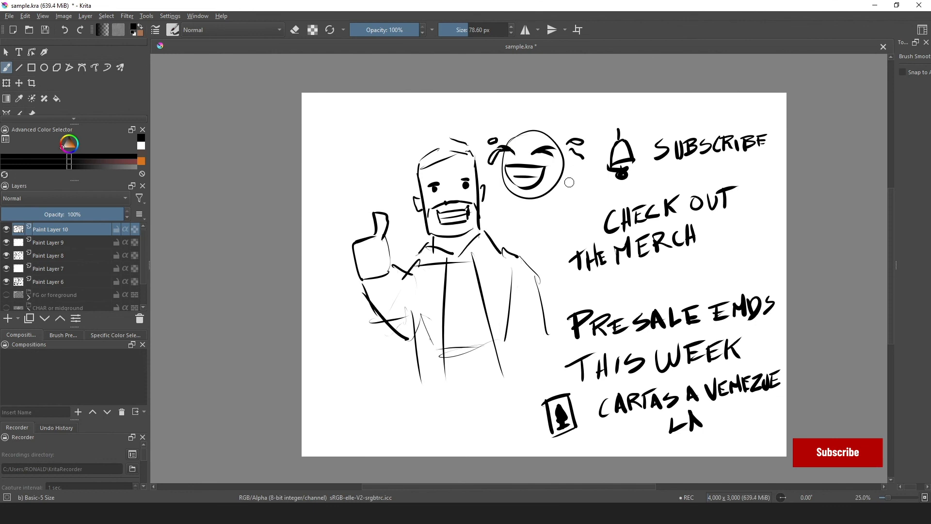
Step: Erase the card icon and the lettering beside it, and rewrite "CARTAS A VENEZUELA" on a single line below "THIS WEEK"
key(e)
drag(601, 410, 775, 379)
key(e)
mouse_move(544, 401)
mouse_down()
mouse_move(572, 395)
mouse_move(528, 420)
mouse_move(547, 422)
mouse_up()
drag(553, 404, 564, 420)
mouse_move(565, 410)
mouse_down()
mouse_move(582, 405)
mouse_move(591, 422)
mouse_up()
drag(613, 407, 597, 419)
drag(626, 421, 638, 423)
mouse_move(653, 408)
mouse_down()
mouse_move(661, 397)
mouse_move(699, 403)
mouse_up()
mouse_move(715, 406)
mouse_down()
mouse_move(728, 420)
mouse_move(762, 422)
mouse_up()
drag(765, 421, 772, 424)
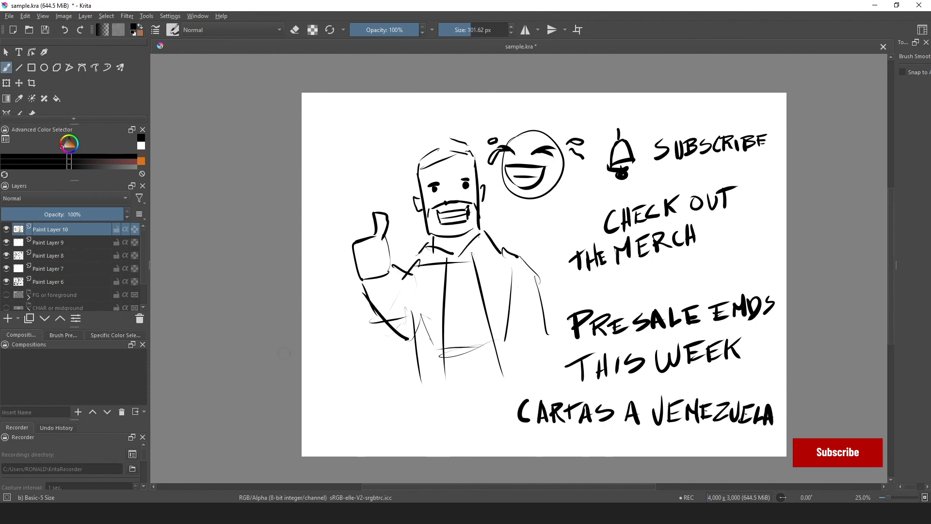
Step: Paint a white backing behind the sketches with a large brush and group the paint layers as RANDOM
drag(426, 184, 533, 165)
shift+click(60, 280)
key(ctrl+g)
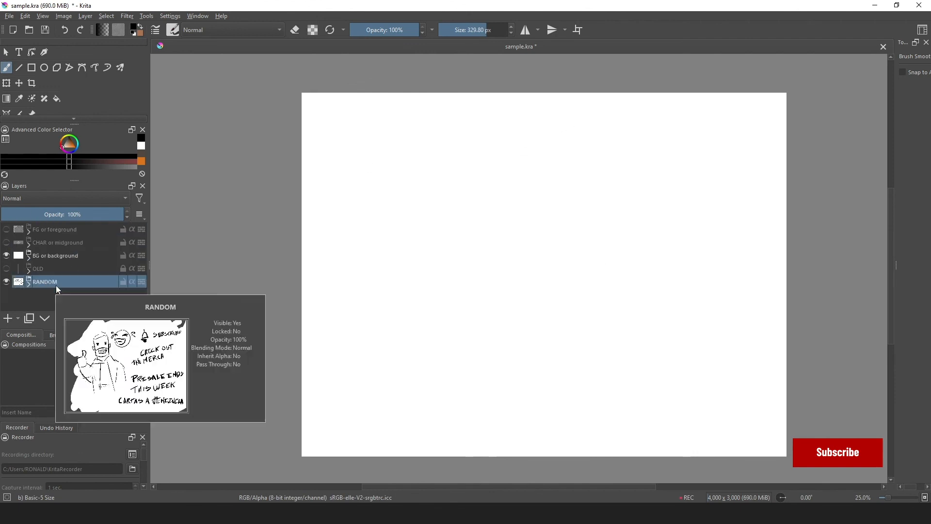